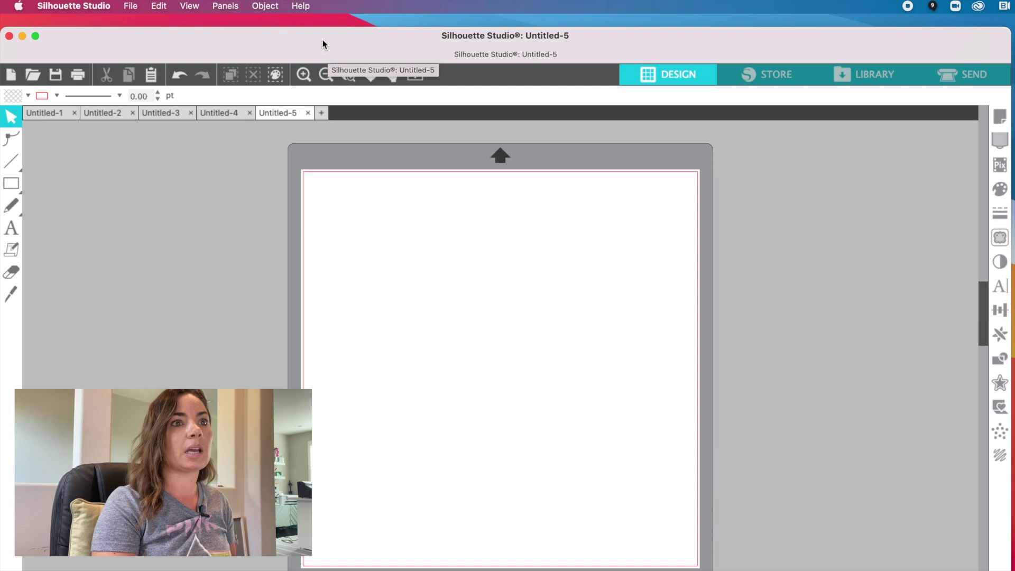
- Switch Silhouette Studio to Business Edition mode from the Help menu
{"action": "left_click", "coordinate": [301, 6]}
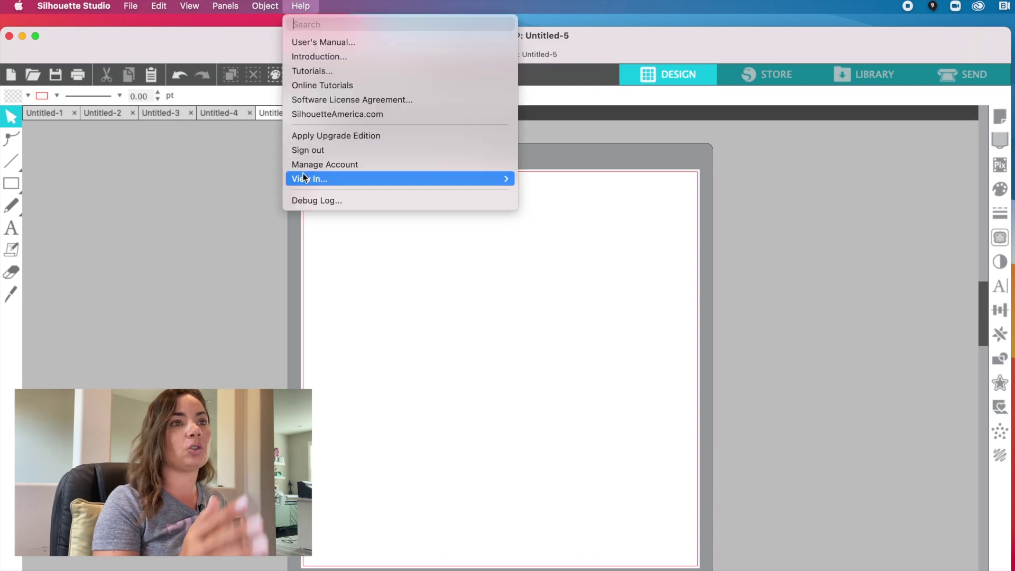
{"action": "mouse_move", "coordinate": [337, 177]}
{"action": "left_click", "coordinate": [582, 176]}
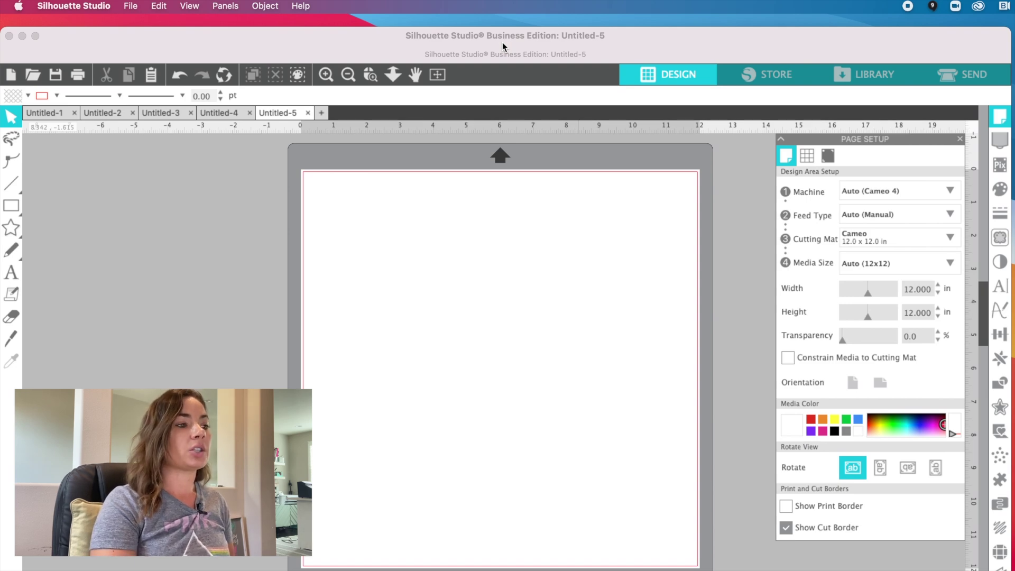
- Bring the Finder 'camp' search results forward and select camp mama.svg
{"action": "left_click", "coordinate": [502, 43]}
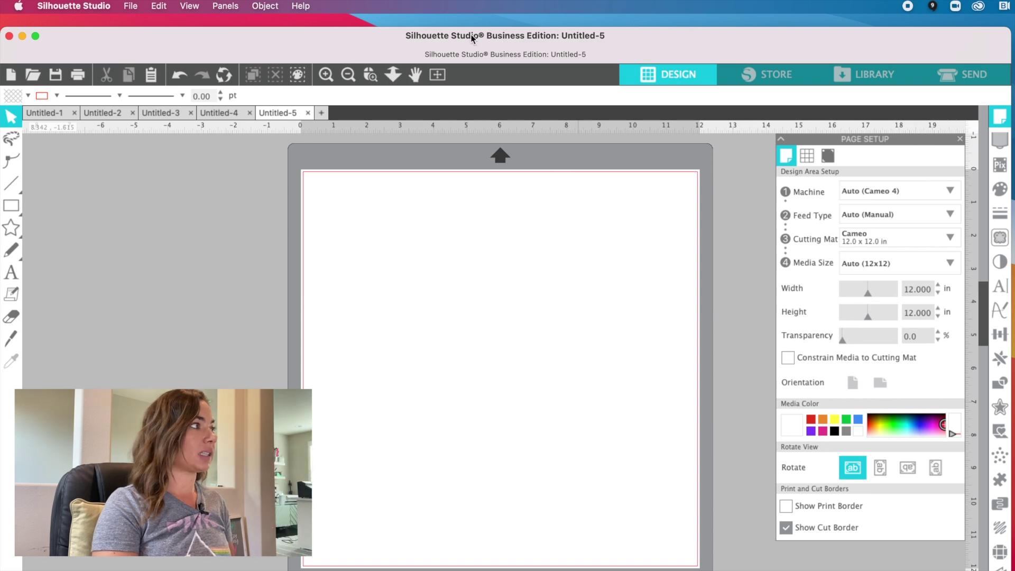
{"action": "key", "text": "super+Tab"}
{"action": "left_click", "coordinate": [593, 339]}
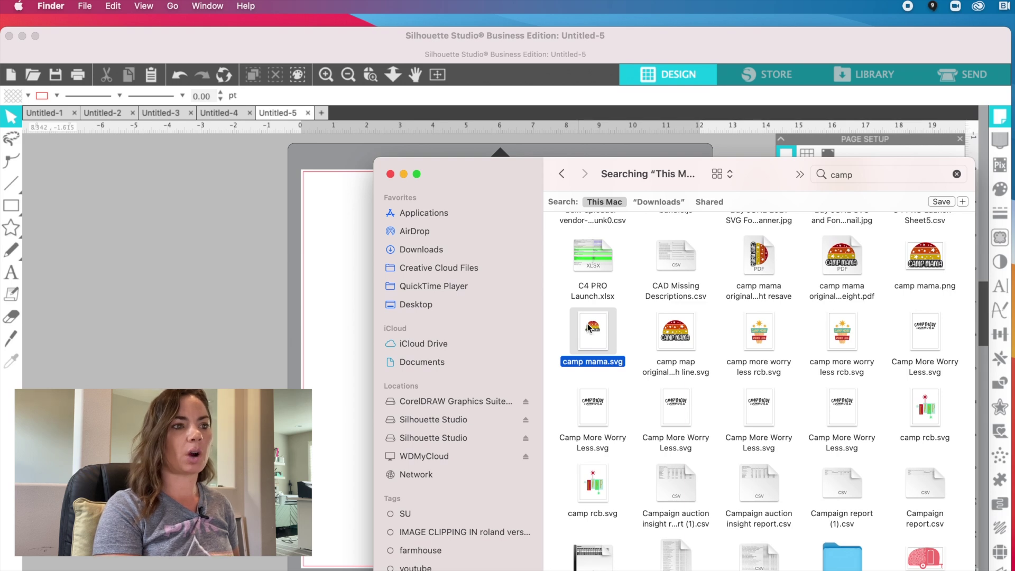
- Drag camp mama.svg from Finder onto the Silhouette Studio page and return to Studio
{"action": "left_click_drag", "start_coordinate": [590, 327], "coordinate": [237, 371]}
{"action": "left_click", "coordinate": [87, 6]}
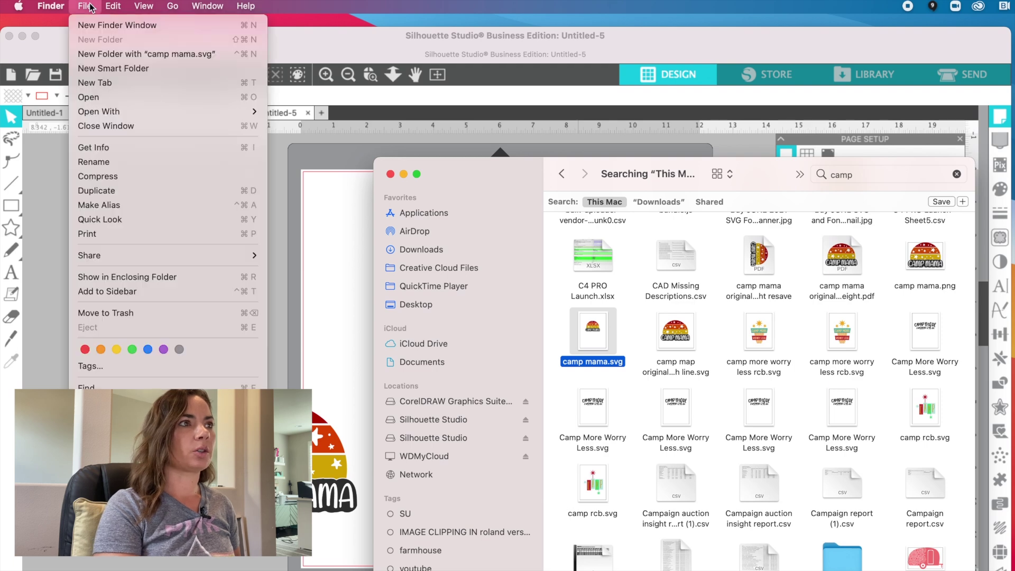
{"action": "left_click", "coordinate": [62, 225]}
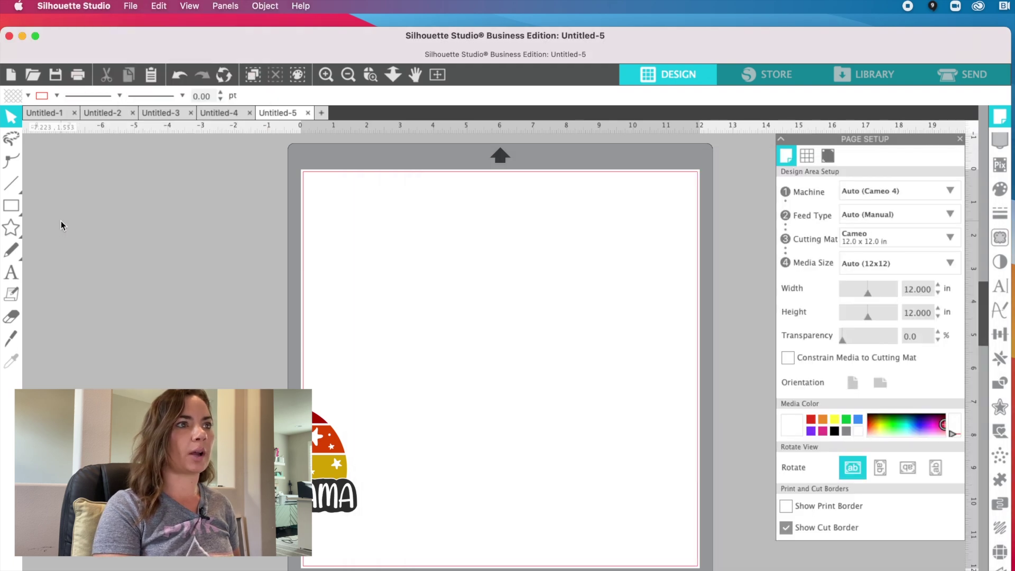
- Merge the Camp Mama design, move it to the top of the mat, and start a new page
{"action": "left_click", "coordinate": [130, 6]}
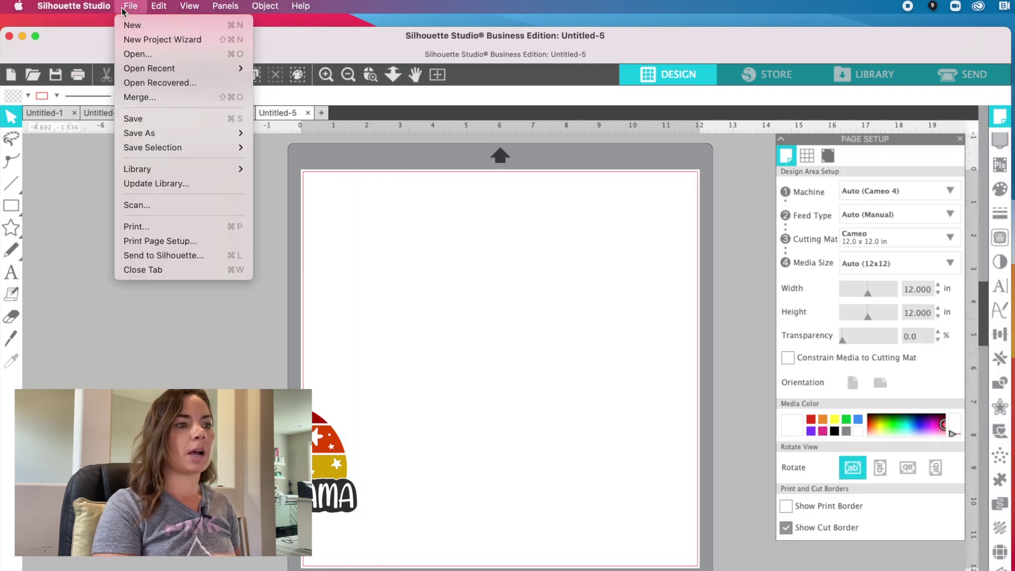
{"action": "left_click", "coordinate": [128, 97]}
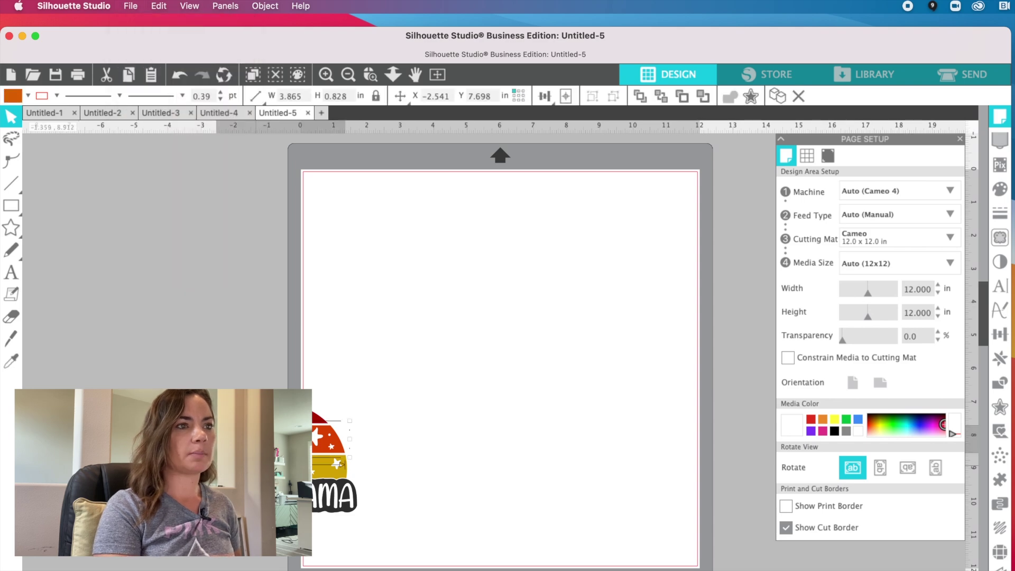
{"action": "left_click_drag", "start_coordinate": [343, 505], "coordinate": [665, 453]}
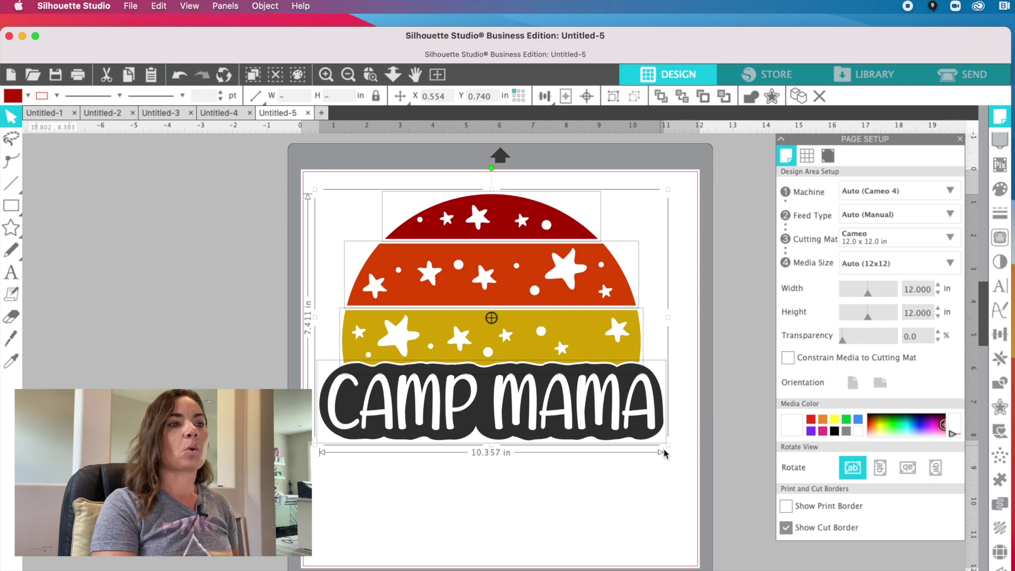
{"action": "left_click", "coordinate": [517, 513]}
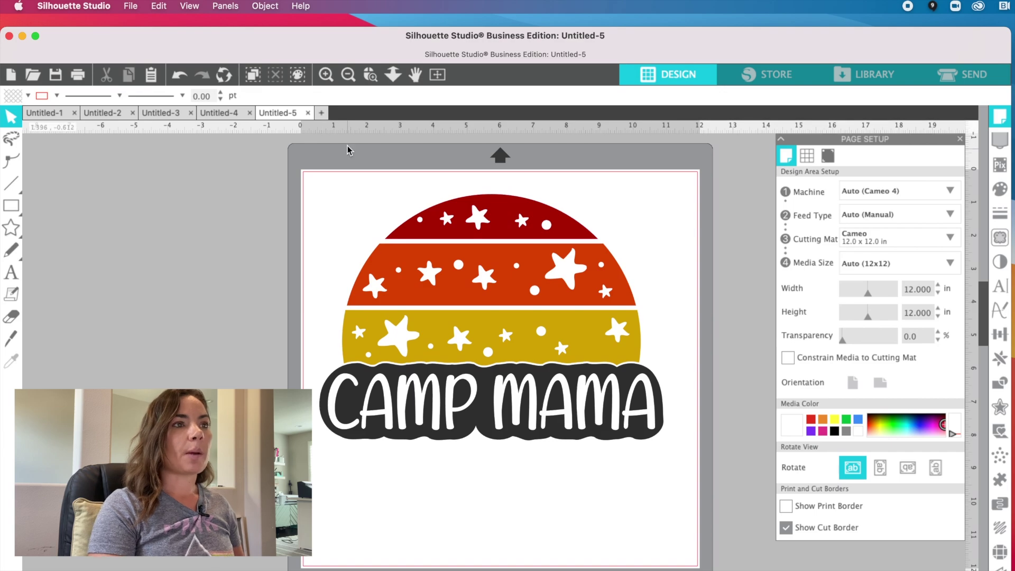
{"action": "left_click", "coordinate": [321, 115]}
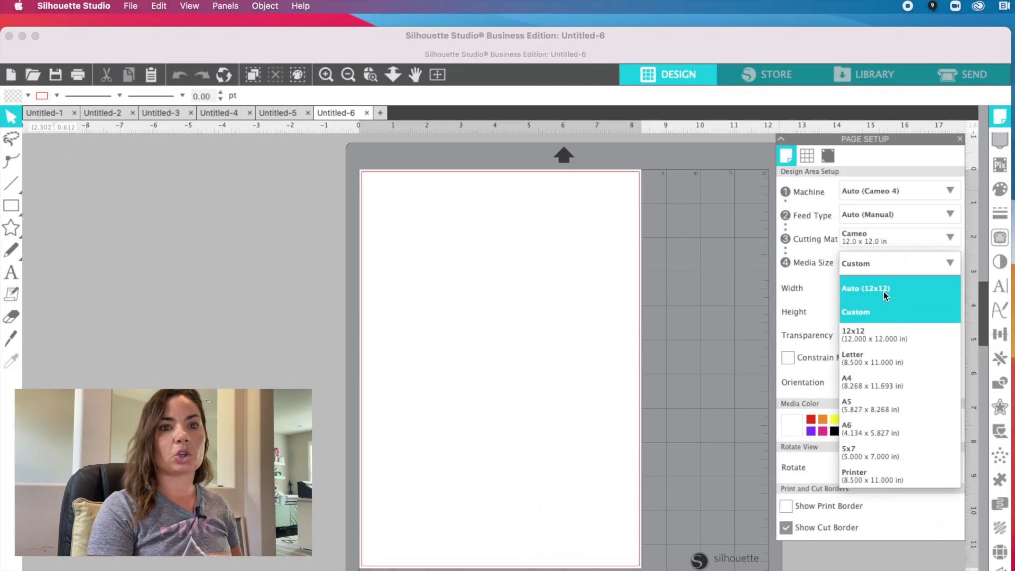
- Set the new page to 12x12 and drag p5.png from the PNG folder onto it
{"action": "left_click", "coordinate": [883, 290]}
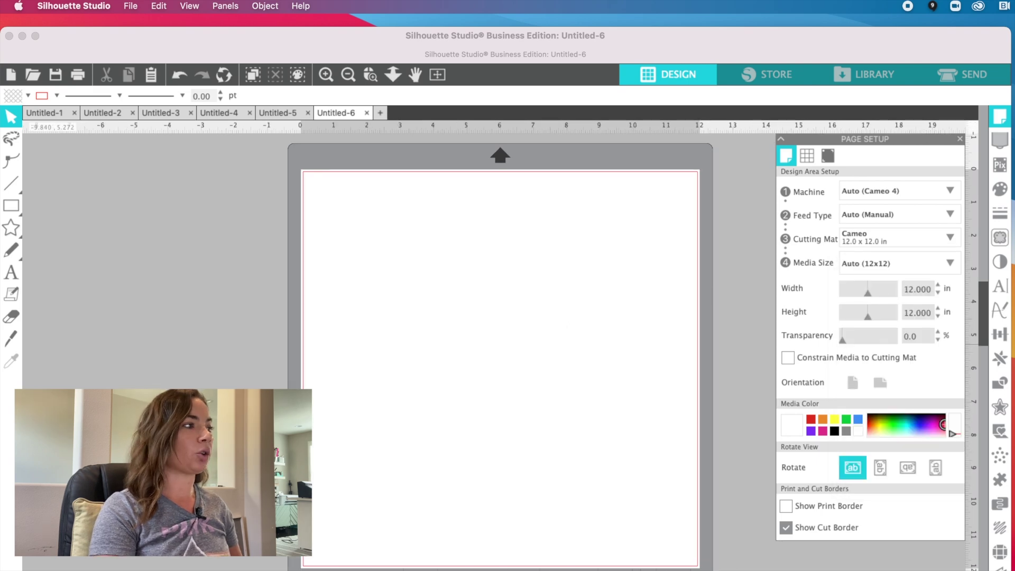
{"action": "key", "text": "super+o"}
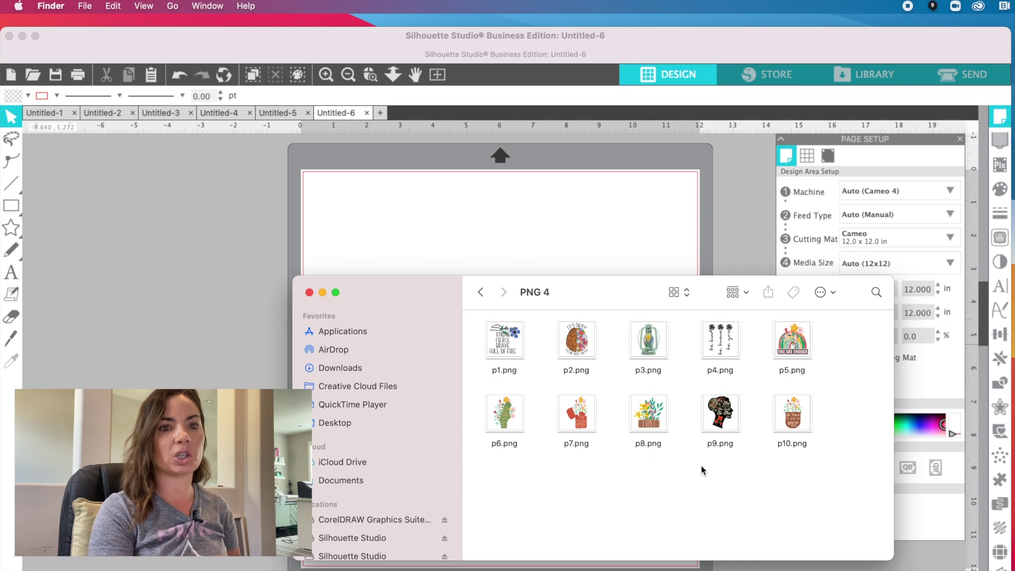
{"action": "left_click", "coordinate": [791, 347]}
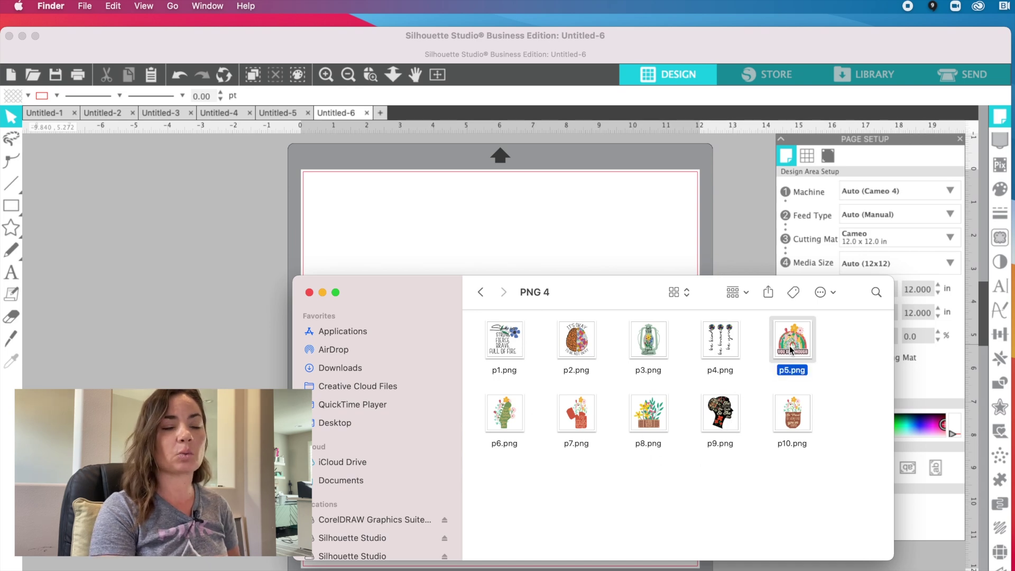
{"action": "left_click_drag", "start_coordinate": [790, 347], "coordinate": [492, 327]}
{"action": "left_click", "coordinate": [412, 242]}
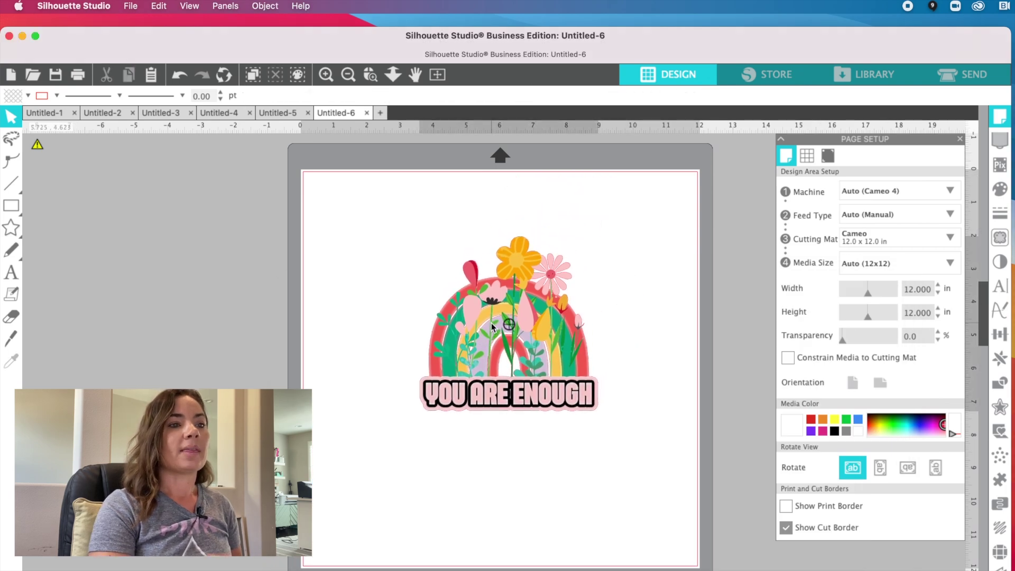
- Enlarge the rainbow image to about 9.229 × 9.032 in and centre it on the mat
{"action": "left_click_drag", "start_coordinate": [415, 412], "coordinate": [304, 561]}
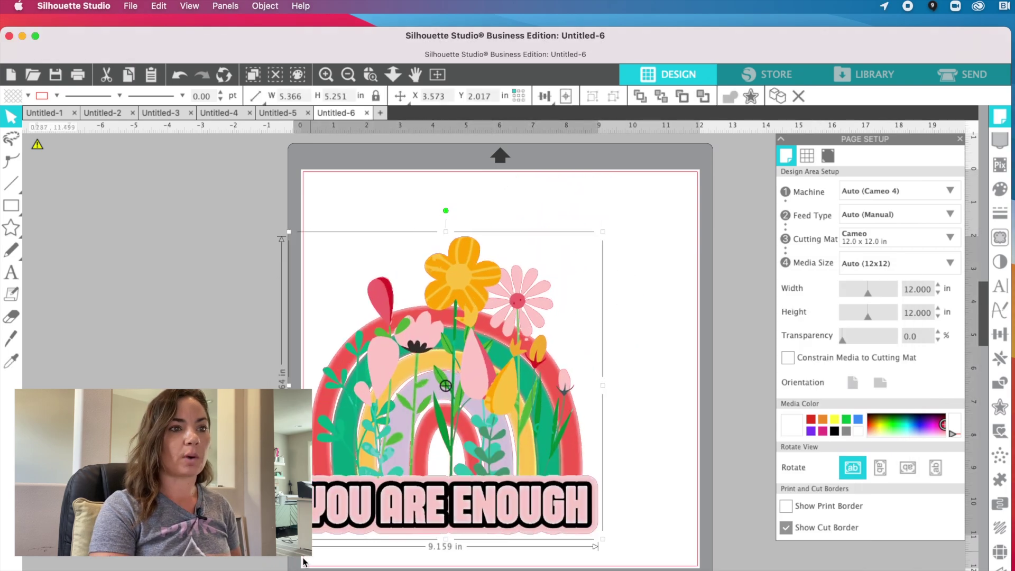
{"action": "left_click_drag", "start_coordinate": [537, 345], "coordinate": [591, 315]}
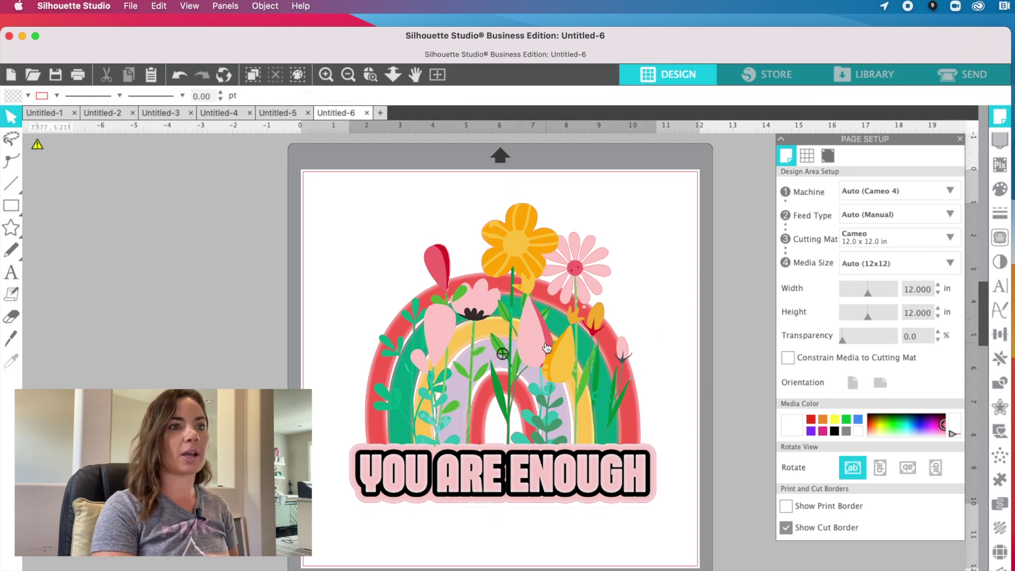
{"action": "left_click_drag", "start_coordinate": [625, 352], "coordinate": [625, 352]}
{"action": "left_click", "coordinate": [56, 95]}
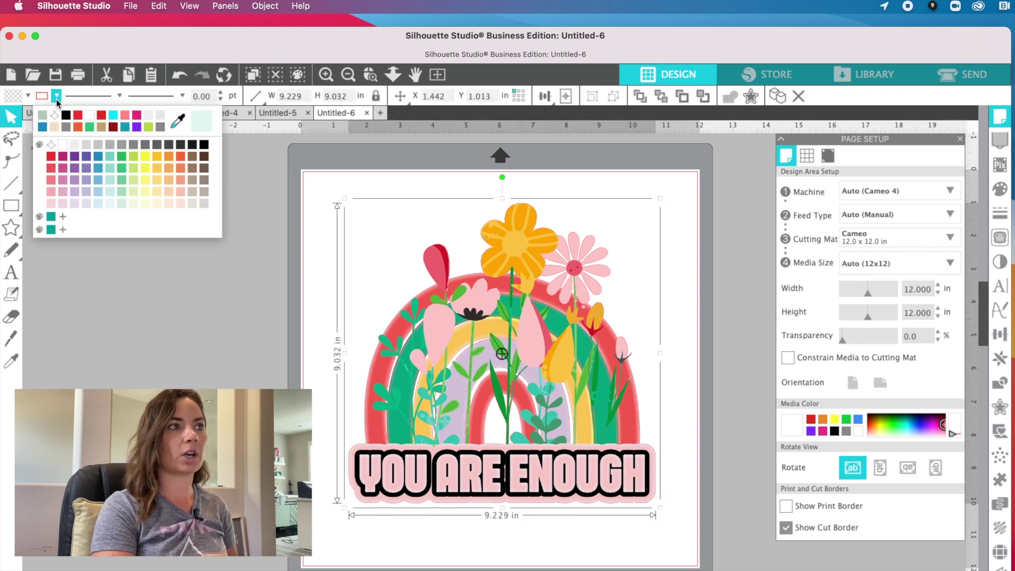
{"action": "left_click", "coordinate": [56, 115]}
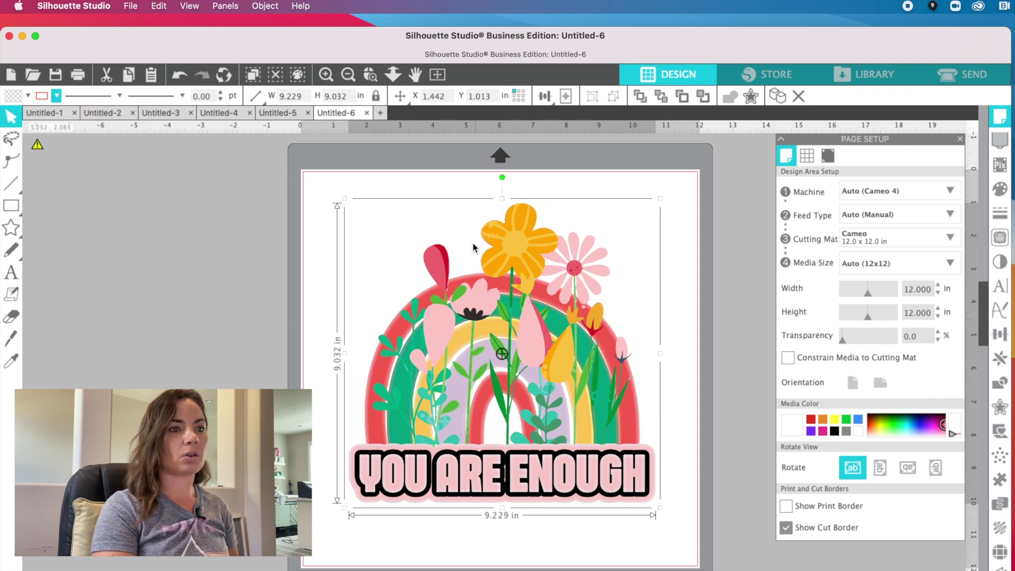
{"action": "left_click", "coordinate": [702, 358]}
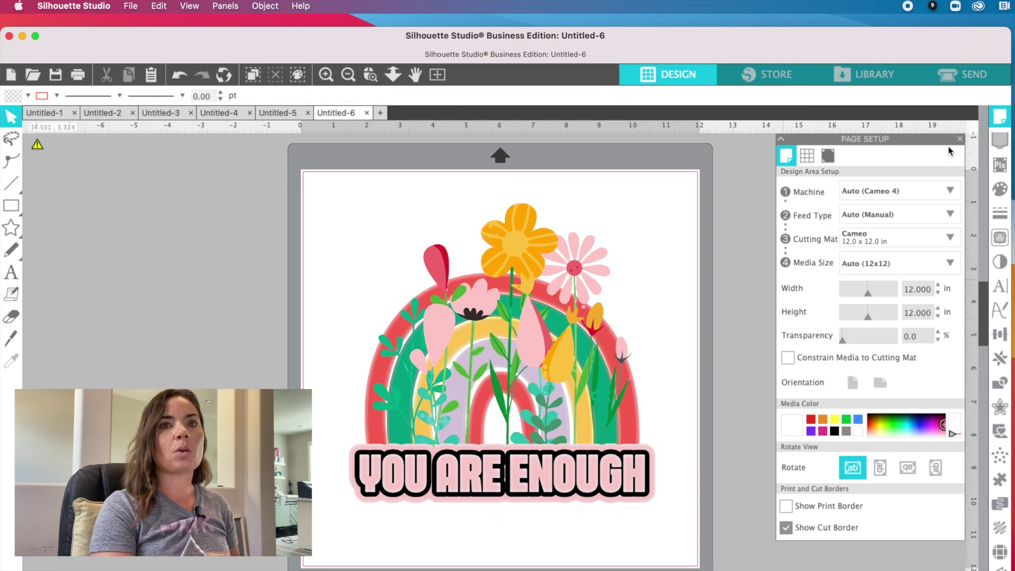
- Open the Trace panel and mark the whole rainbow image as the trace area
{"action": "left_click", "coordinate": [959, 140]}
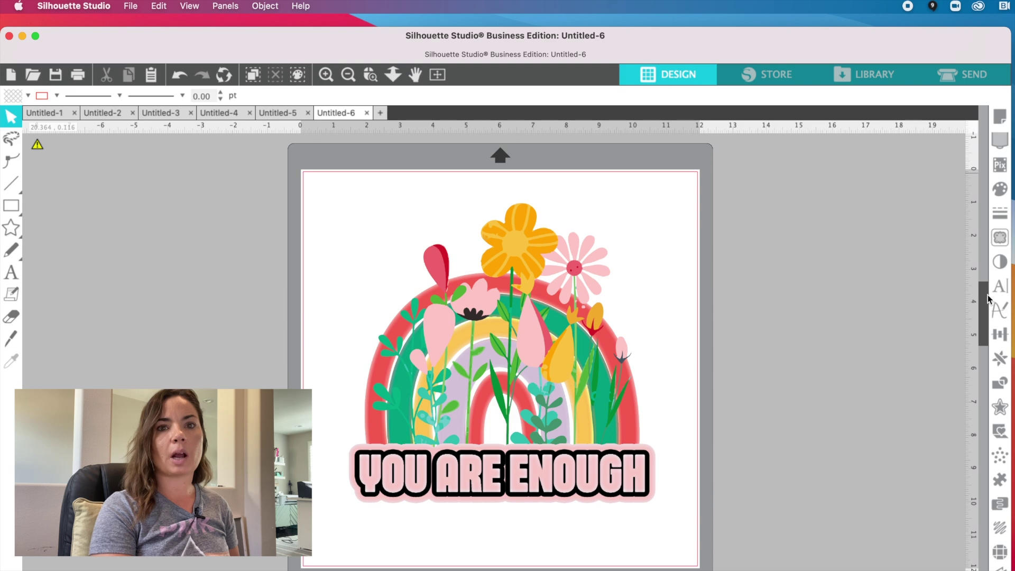
{"action": "left_click", "coordinate": [998, 241]}
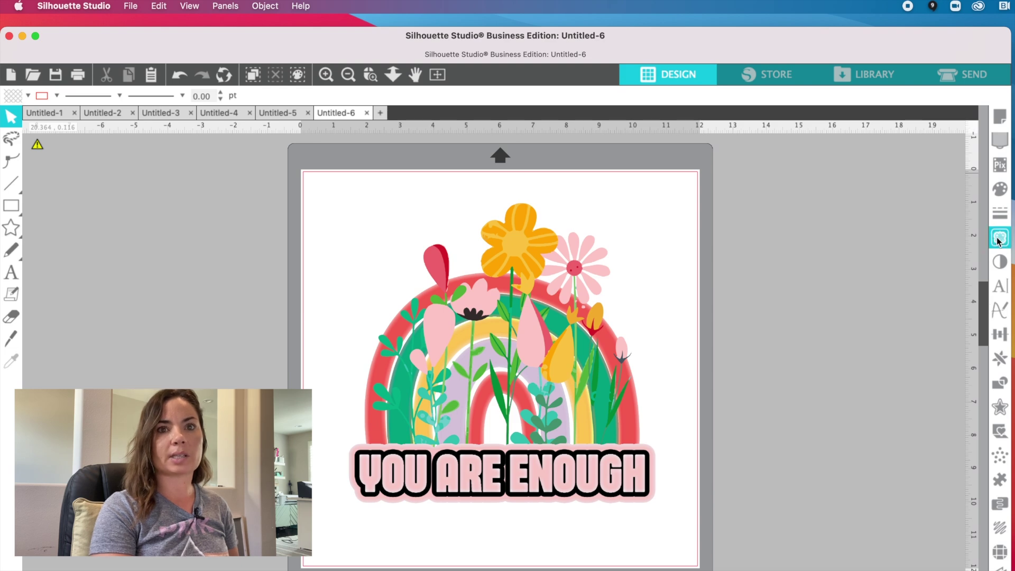
{"action": "left_click", "coordinate": [882, 196]}
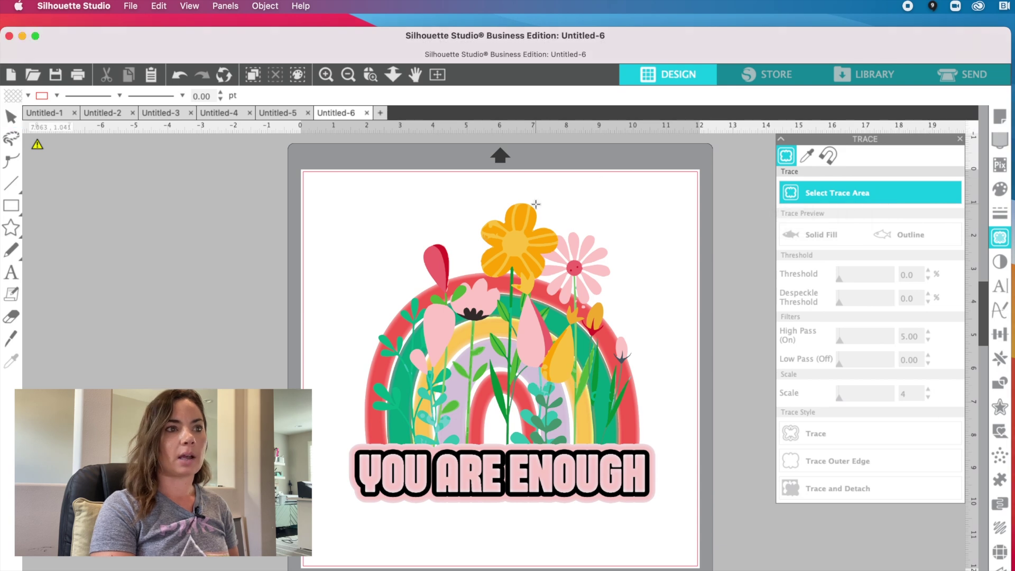
{"action": "mouse_move", "coordinate": [337, 196]}
{"action": "left_mouse_down"}
{"action": "mouse_move", "coordinate": [459, 322]}
{"action": "mouse_move", "coordinate": [652, 441]}
{"action": "mouse_move", "coordinate": [676, 533]}
{"action": "left_mouse_up"}
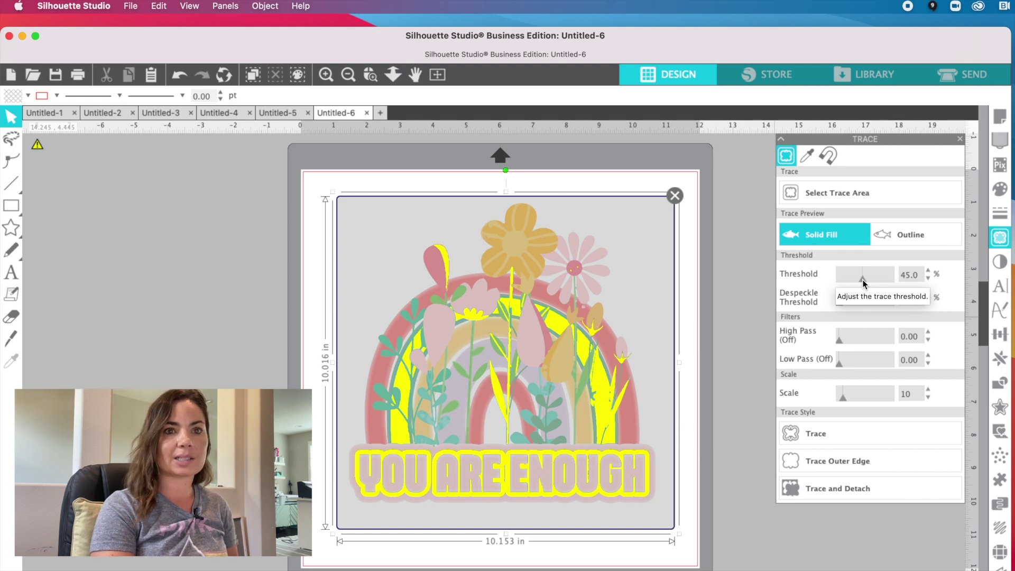
- Adjust the trace threshold to 100% and apply Trace and Detach
{"action": "left_click_drag", "start_coordinate": [863, 280], "coordinate": [890, 280]}
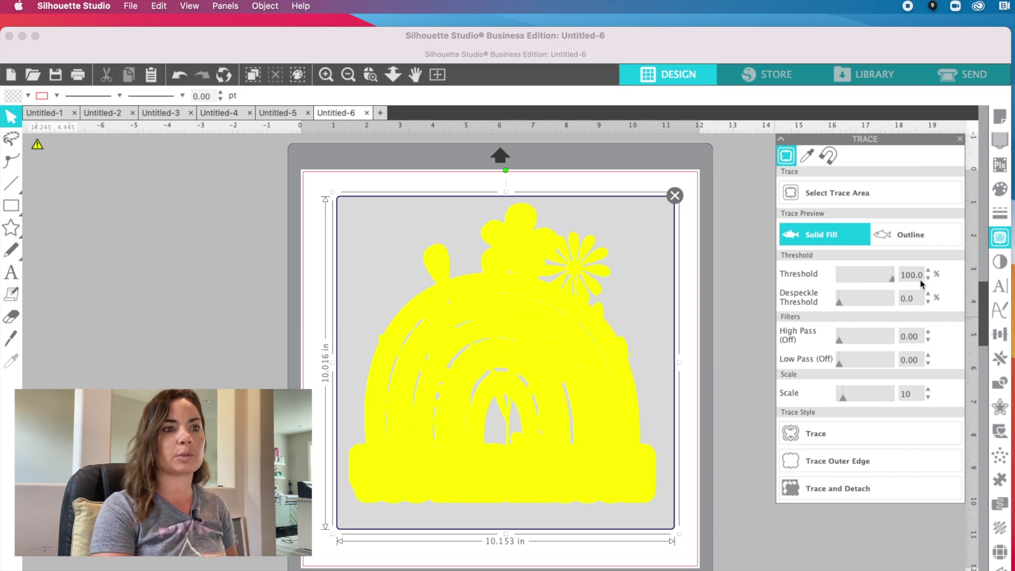
{"action": "left_click_drag", "start_coordinate": [919, 280], "coordinate": [876, 283]}
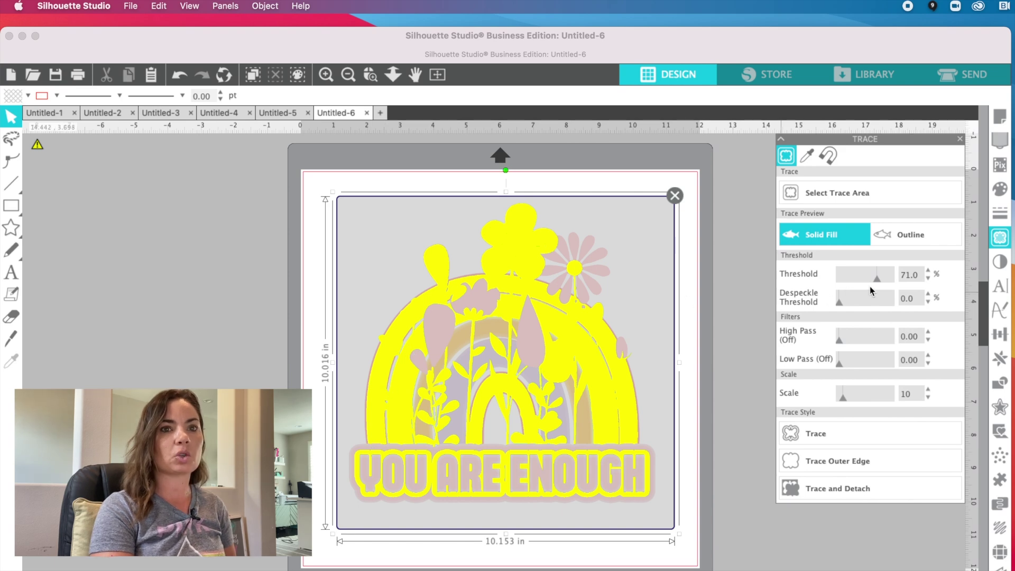
{"action": "left_click_drag", "start_coordinate": [877, 280], "coordinate": [894, 282]}
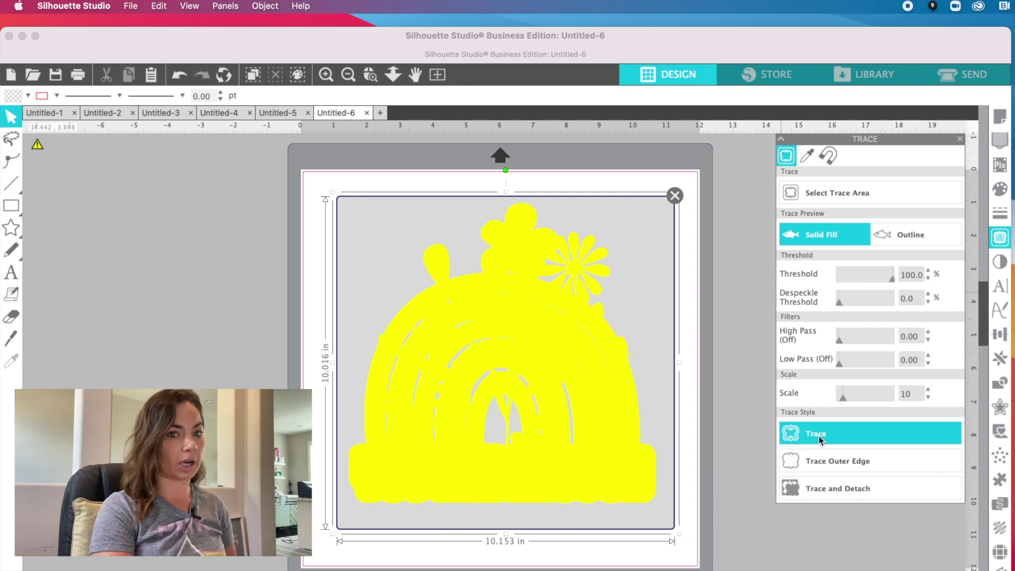
{"action": "left_click", "coordinate": [819, 482]}
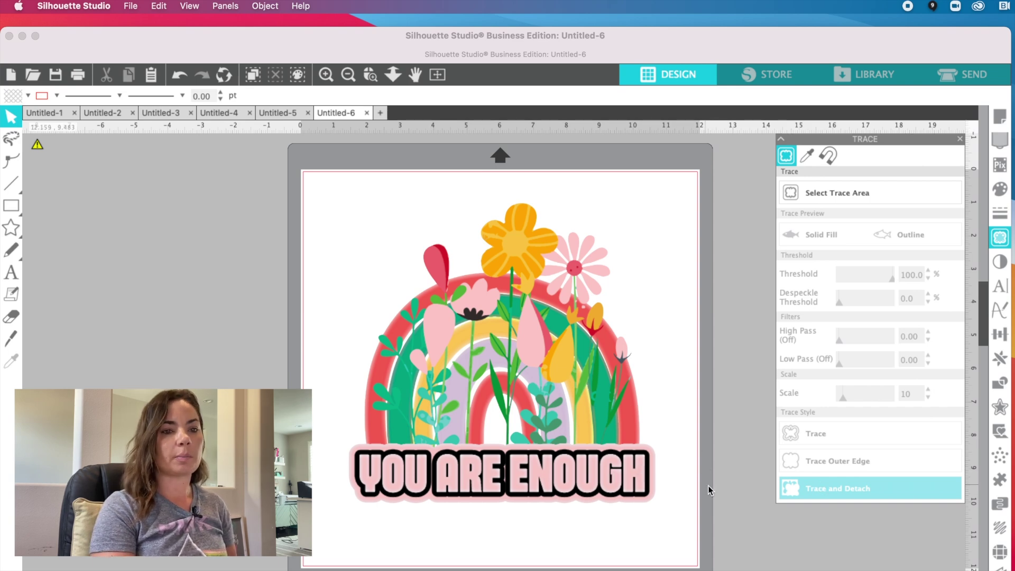
- Move the rainbow design off the mat and delete the traced fragments left behind
{"action": "left_click", "coordinate": [599, 485]}
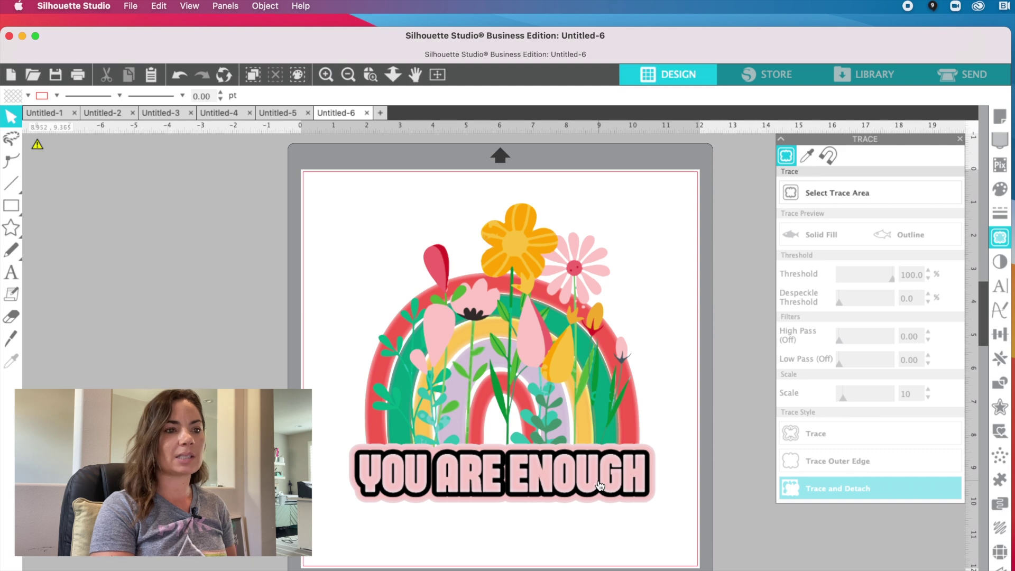
{"action": "left_click_drag", "start_coordinate": [600, 485], "coordinate": [198, 510]}
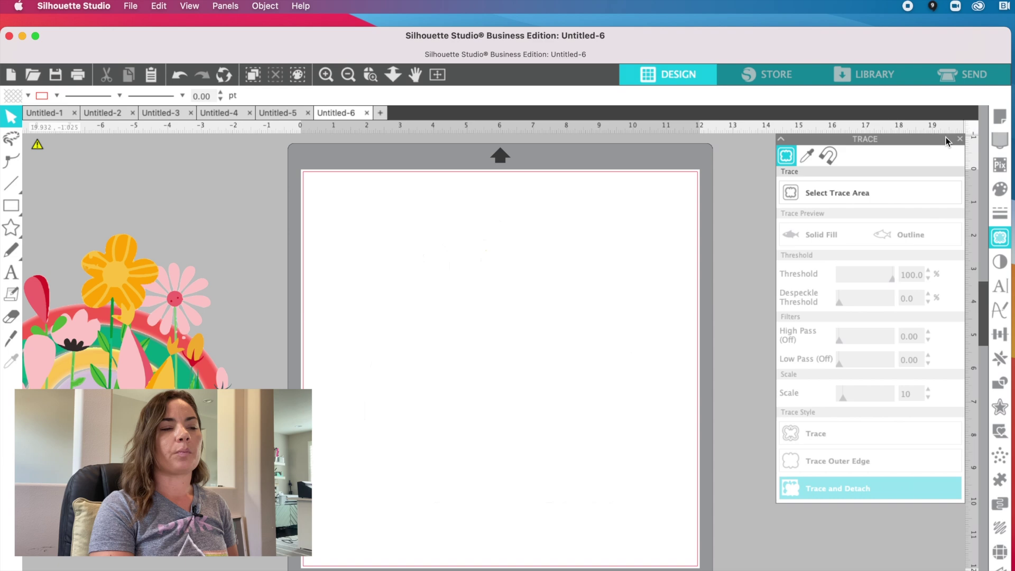
{"action": "left_click_drag", "start_coordinate": [281, 167], "coordinate": [684, 513]}
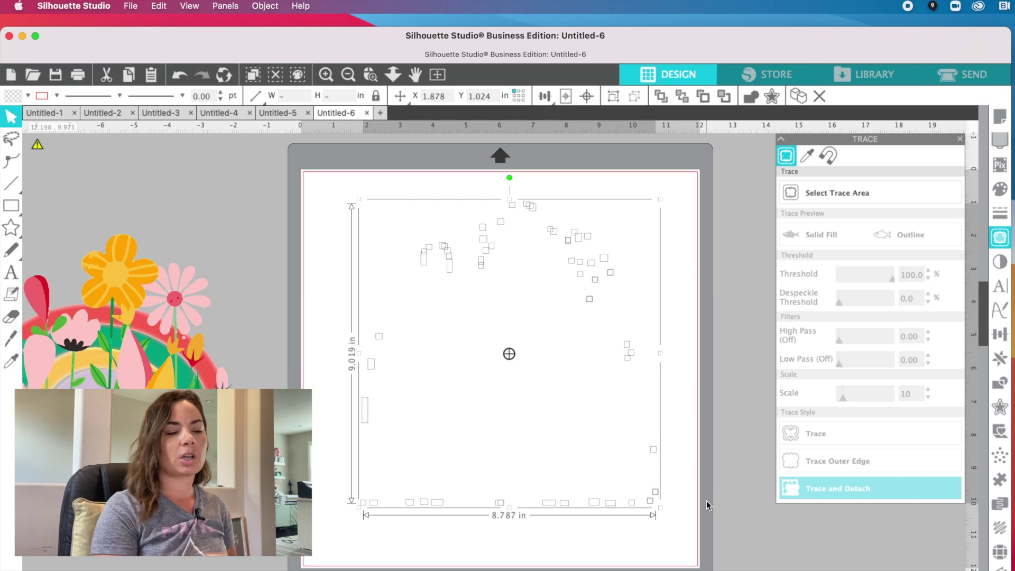
{"action": "key", "text": "Delete"}
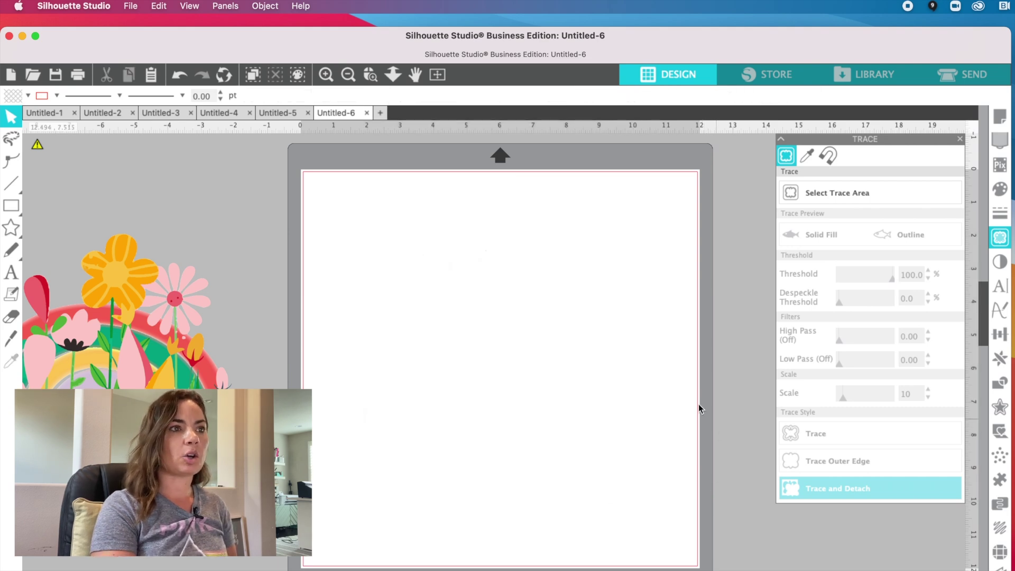
{"action": "mouse_move", "coordinate": [266, 158]}
{"action": "left_mouse_down"}
{"action": "mouse_move", "coordinate": [525, 301]}
{"action": "mouse_move", "coordinate": [633, 441]}
{"action": "mouse_move", "coordinate": [692, 569]}
{"action": "left_mouse_up"}
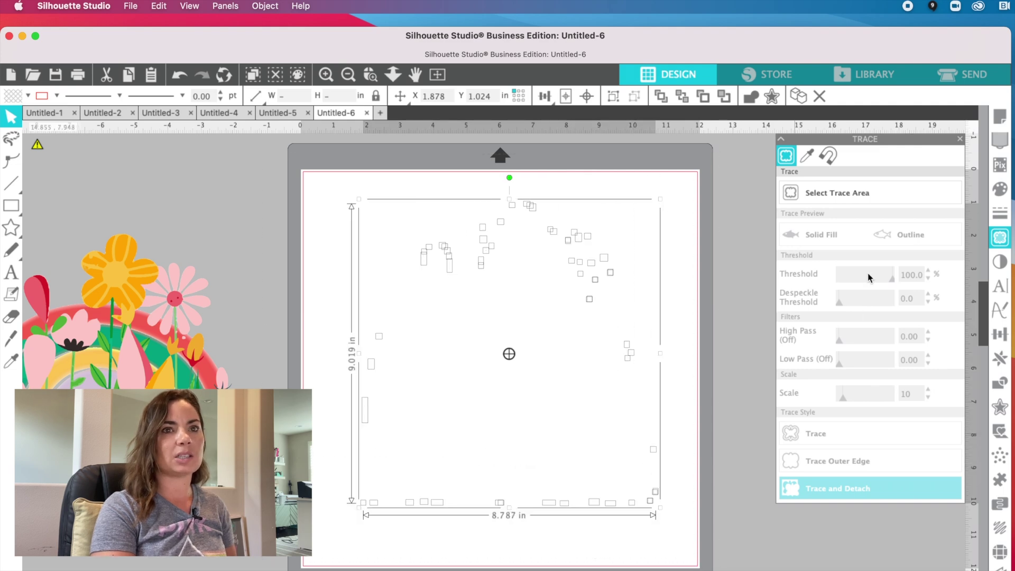
- Set the mat transparency to 74% in Page Setup to reveal remaining fragments
{"action": "left_click", "coordinate": [960, 139]}
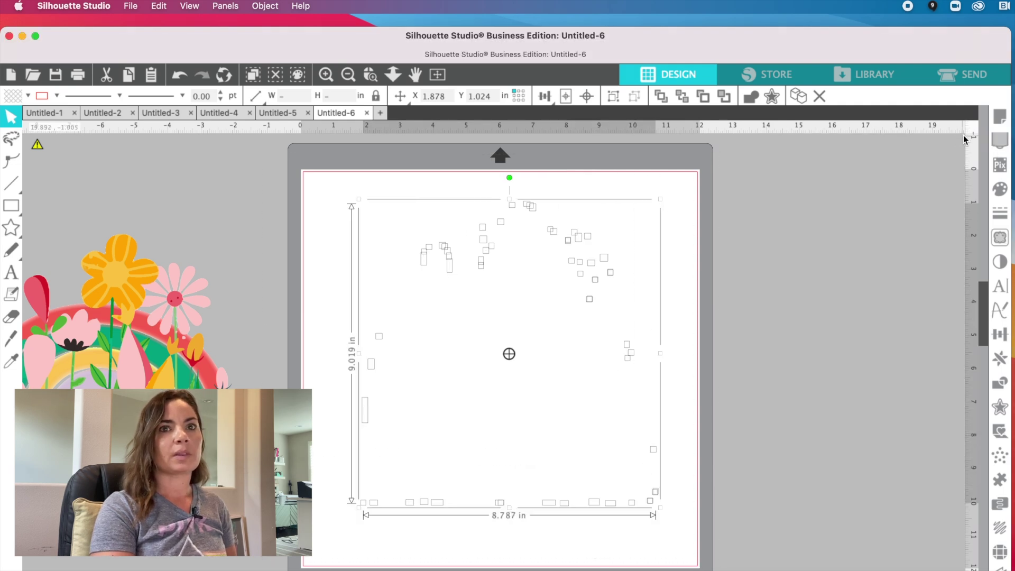
{"action": "left_click", "coordinate": [993, 122]}
{"action": "left_click_drag", "start_coordinate": [858, 338], "coordinate": [880, 338]}
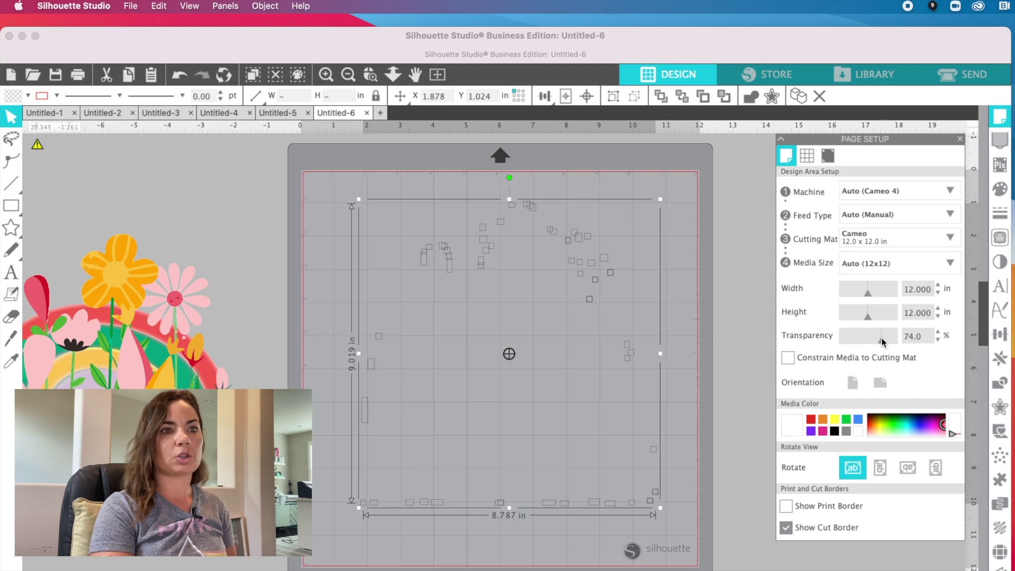
- Delete the remaining fragments, then undo to bring the rainbow design back onto the mat
{"action": "key", "text": "Delete"}
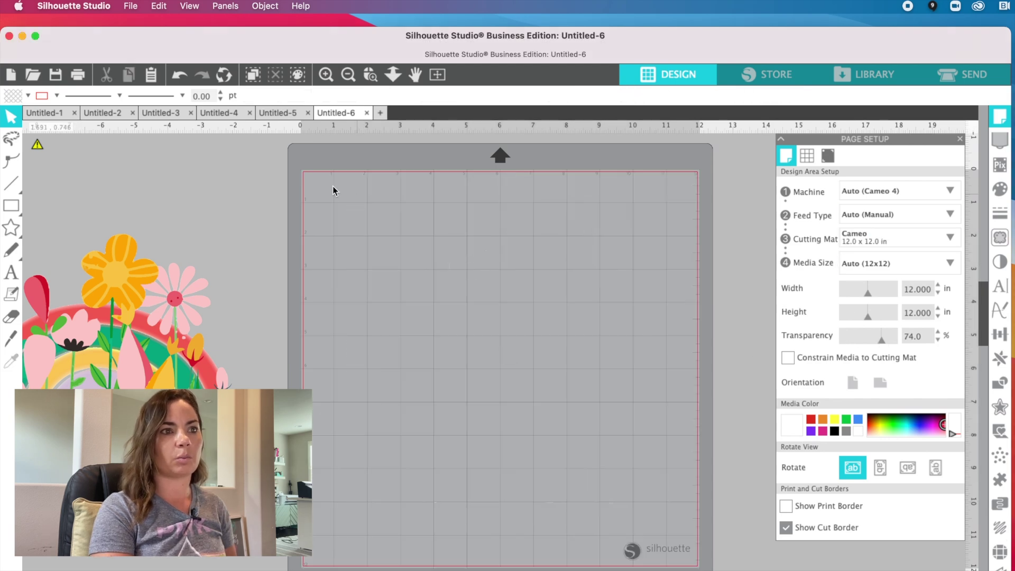
{"action": "key", "text": "cmd+z"}
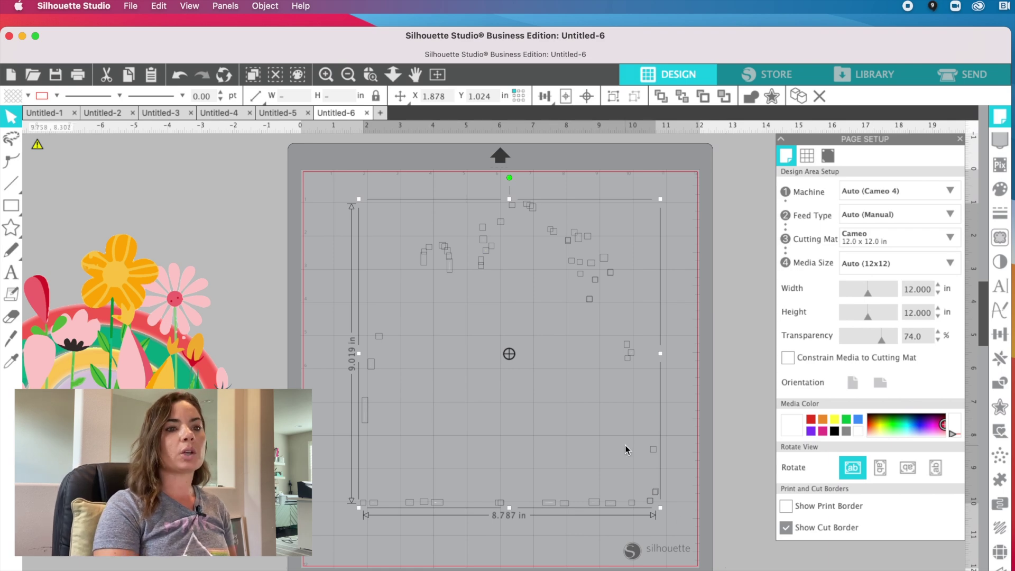
{"action": "right_click", "coordinate": [598, 427]}
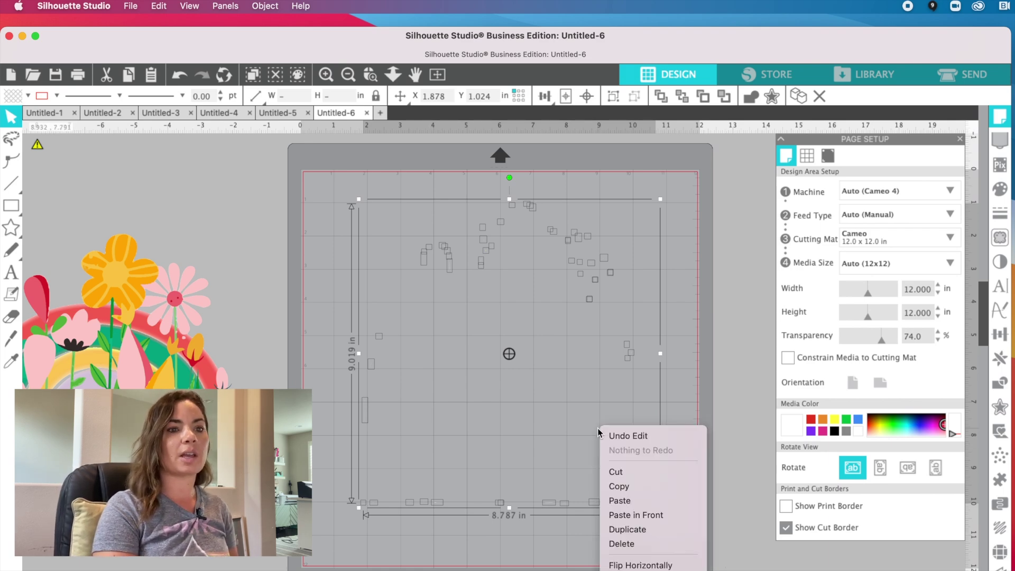
{"action": "left_click", "coordinate": [617, 543]}
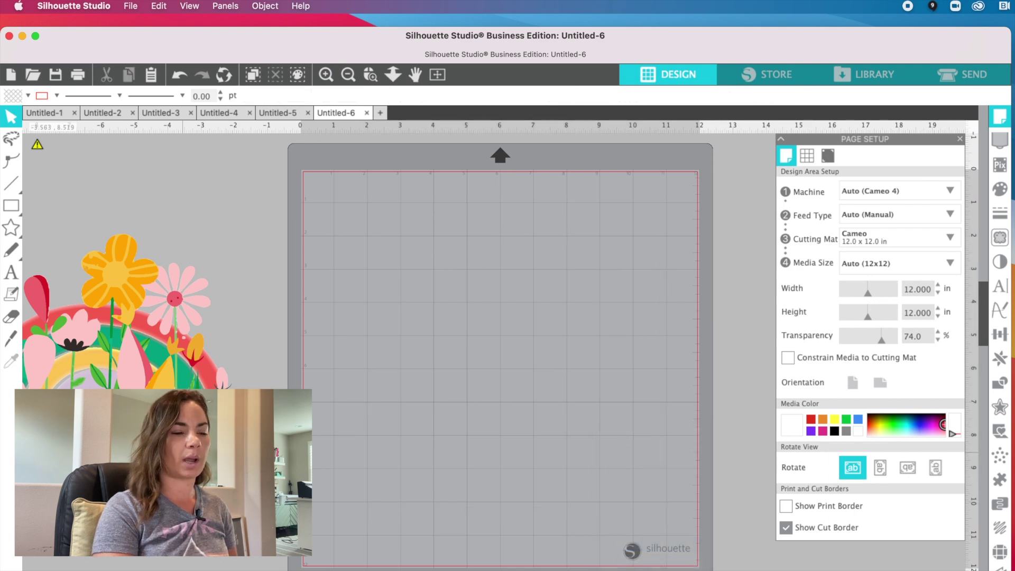
{"action": "key", "text": "ctrl+z"}
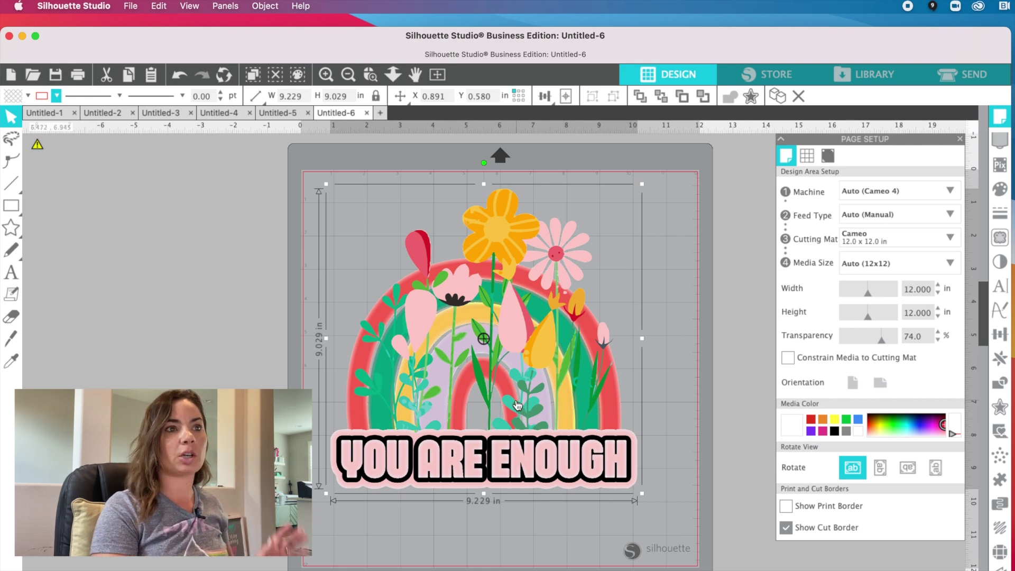
- Switch to the Untitled-5 tab and marquee-select every piece of the CAMP MAMA design
{"action": "left_click", "coordinate": [284, 115]}
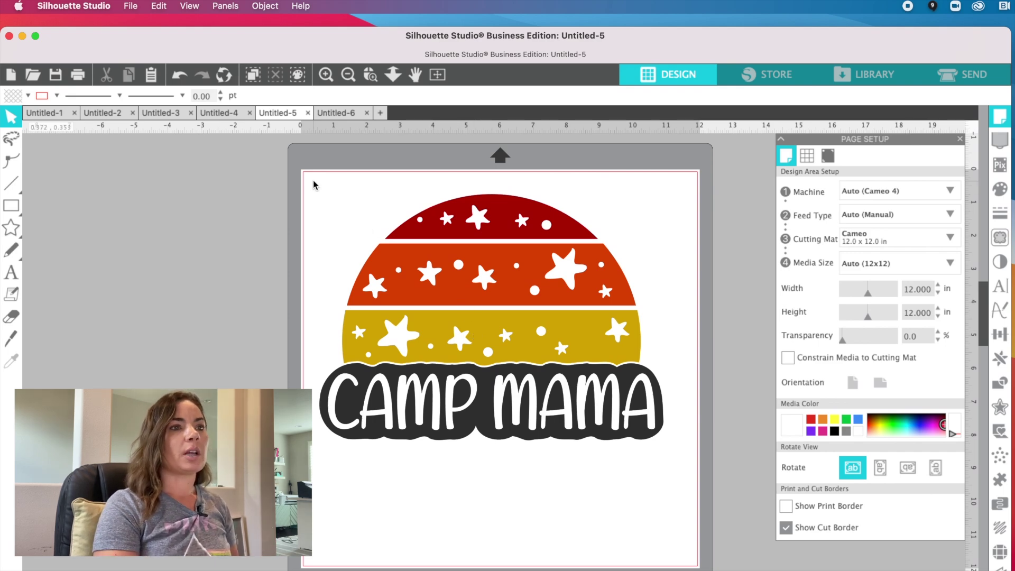
{"action": "left_click_drag", "start_coordinate": [313, 181], "coordinate": [452, 243]}
{"action": "left_click_drag", "start_coordinate": [504, 283], "coordinate": [658, 459]}
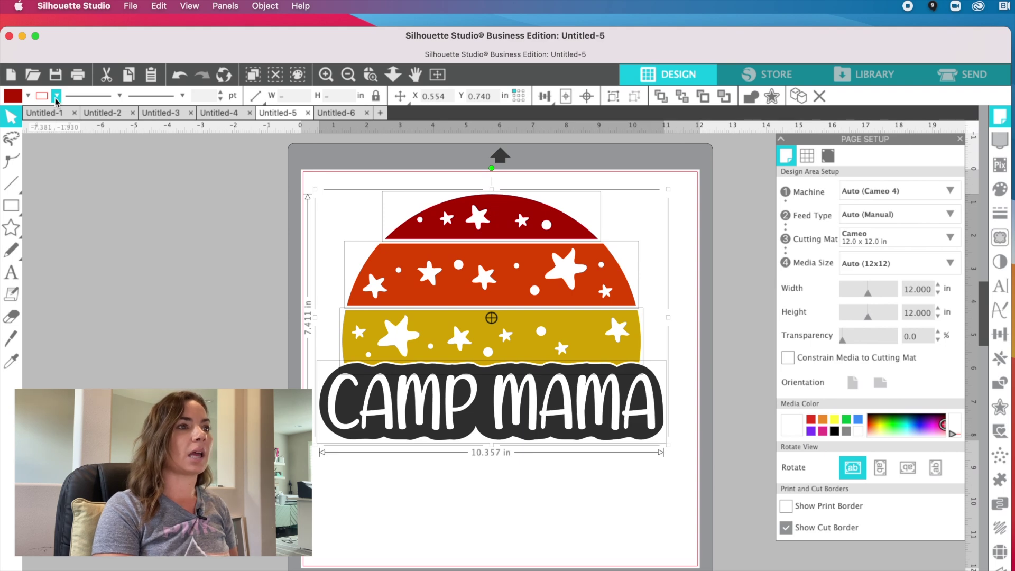
- Set the CAMP MAMA lines to 0.75 pt with a transparent line colour, then reselect the design
{"action": "left_click", "coordinate": [221, 92]}
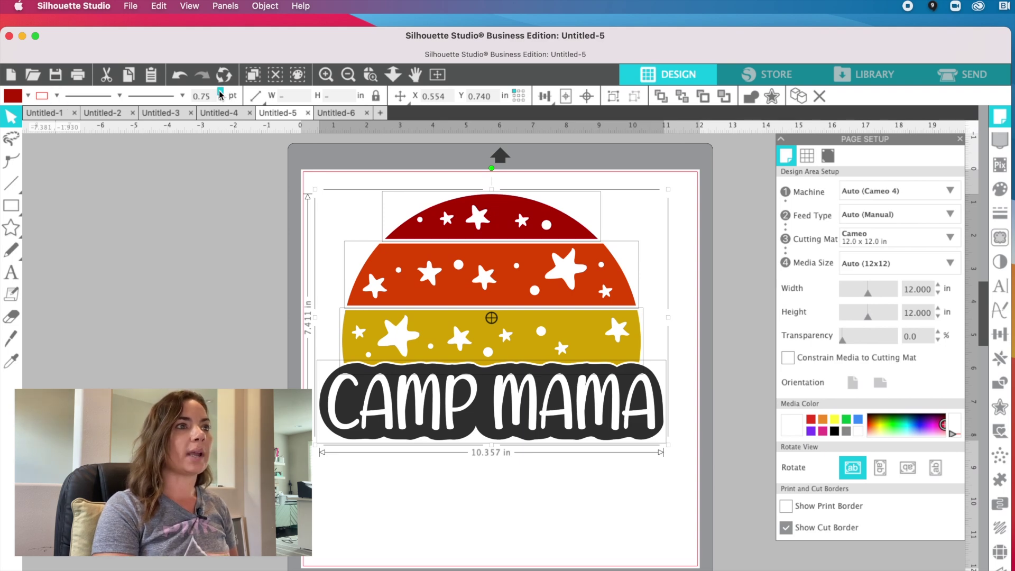
{"action": "left_click", "coordinate": [221, 93]}
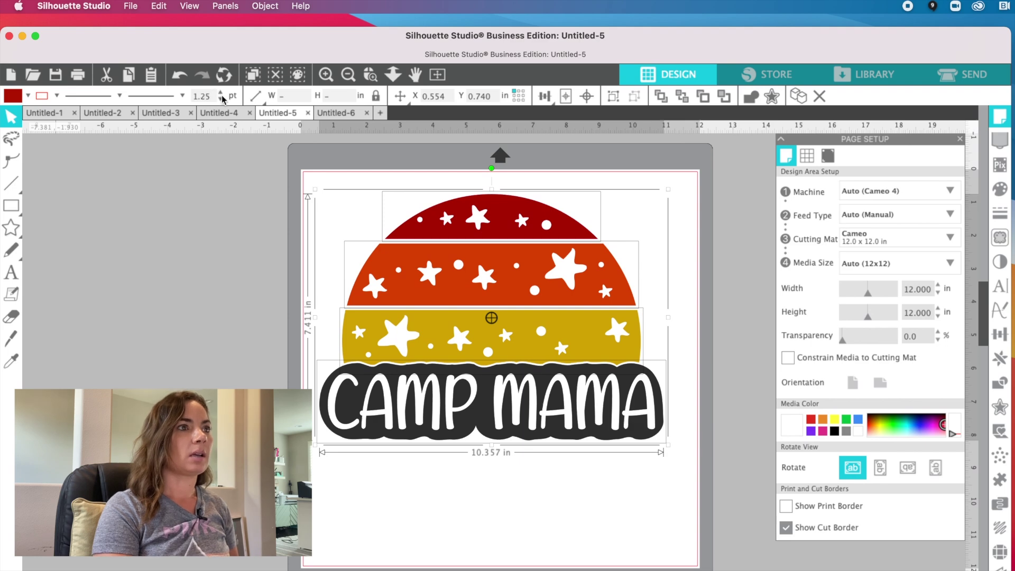
{"action": "left_click", "coordinate": [221, 98]}
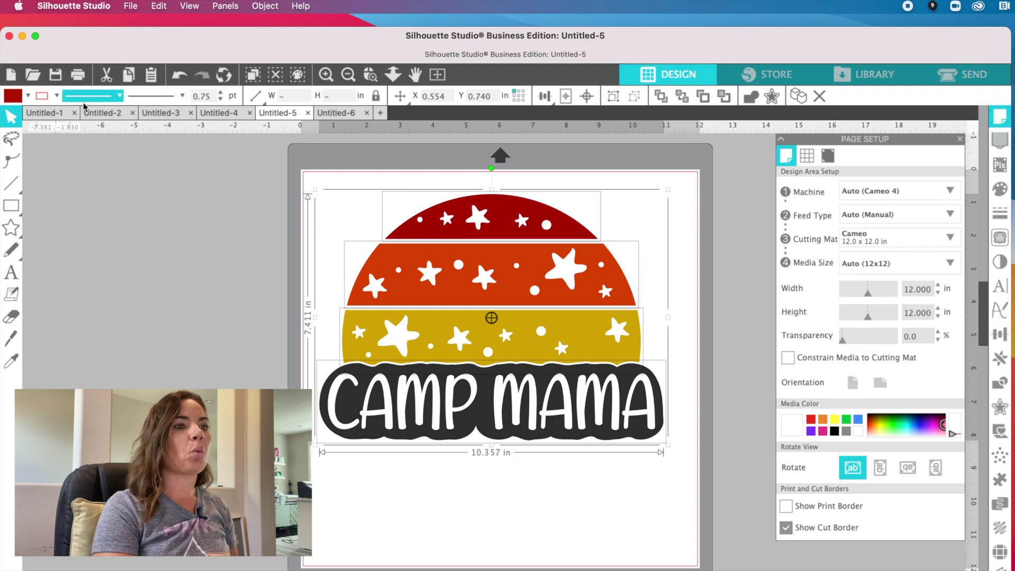
{"action": "left_click", "coordinate": [56, 97]}
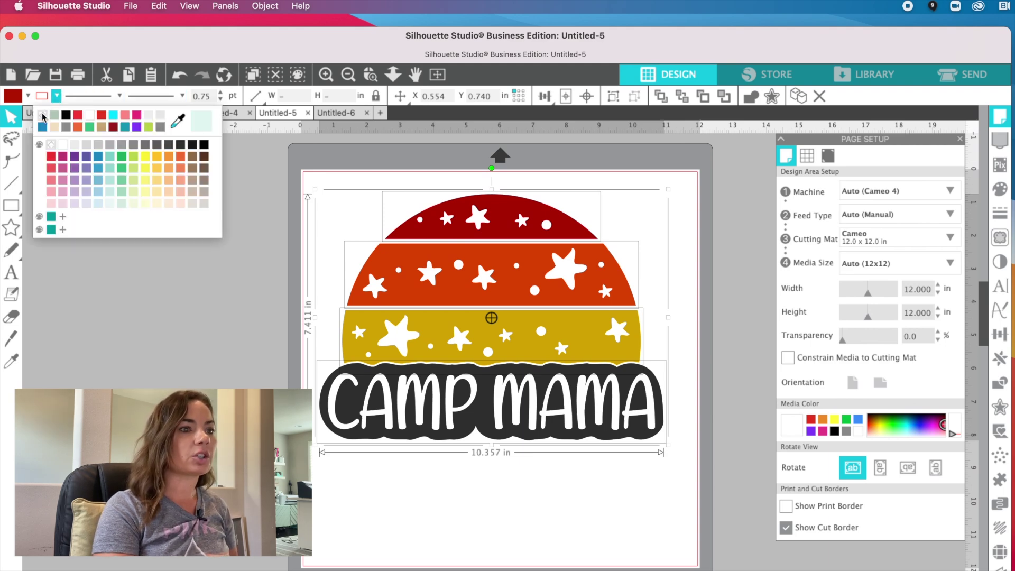
{"action": "left_click", "coordinate": [43, 117]}
{"action": "left_click", "coordinate": [144, 215]}
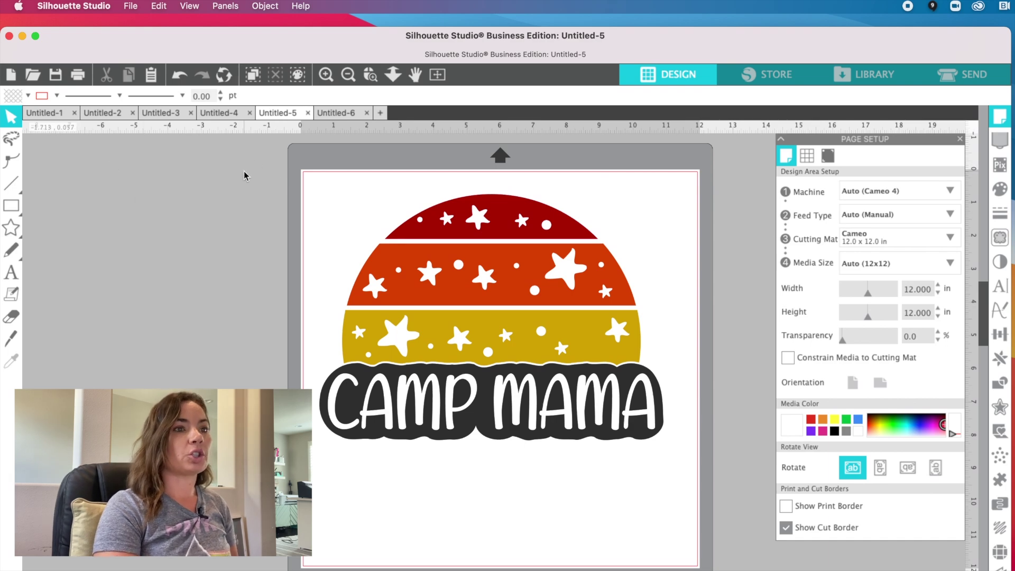
{"action": "left_click_drag", "start_coordinate": [243, 175], "coordinate": [674, 443]}
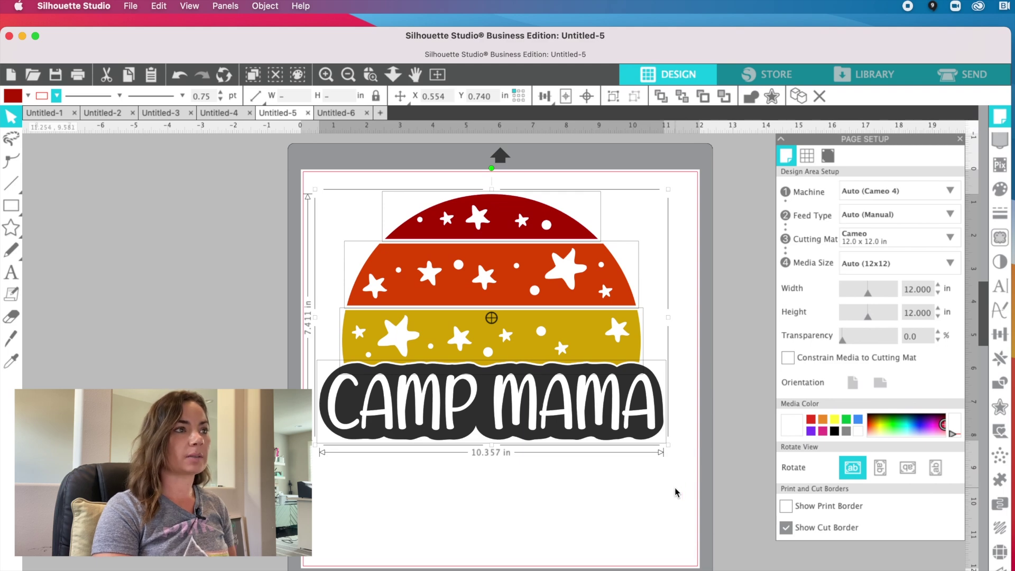
- Save the selected Camp Mama design as the PDF 'camp mama sample'
{"action": "left_click", "coordinate": [129, 6]}
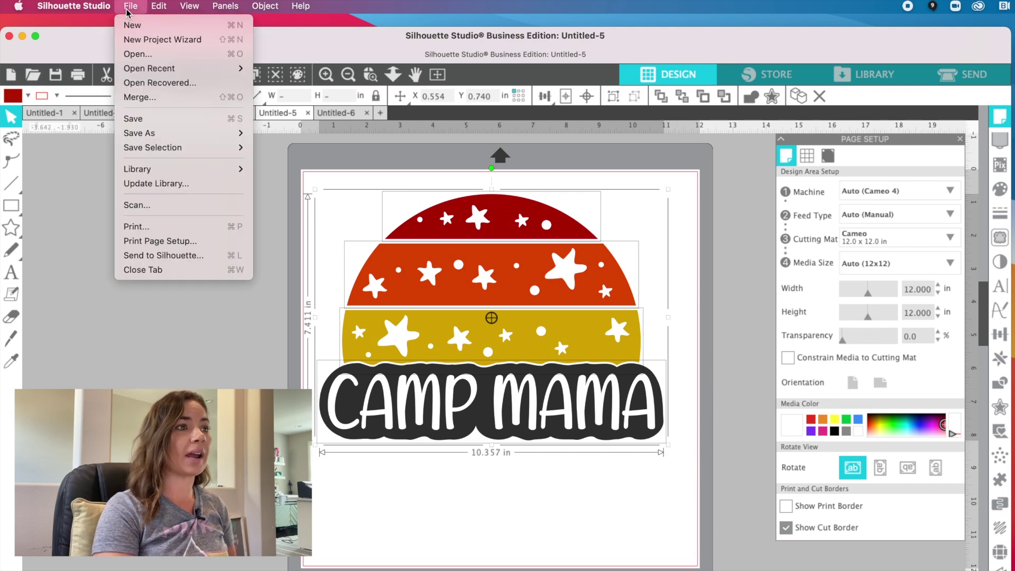
{"action": "mouse_move", "coordinate": [131, 145]}
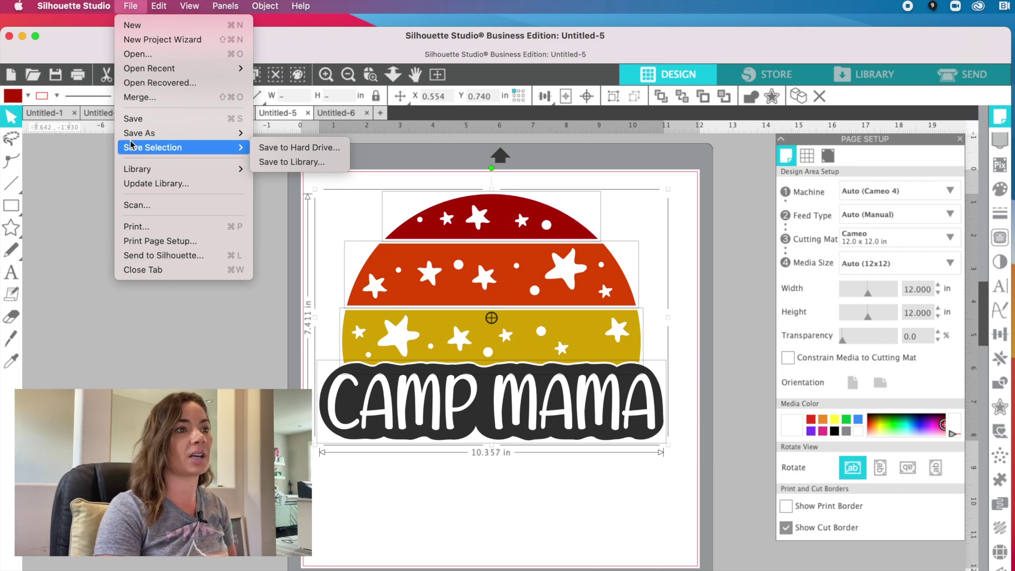
{"action": "left_click", "coordinate": [288, 148]}
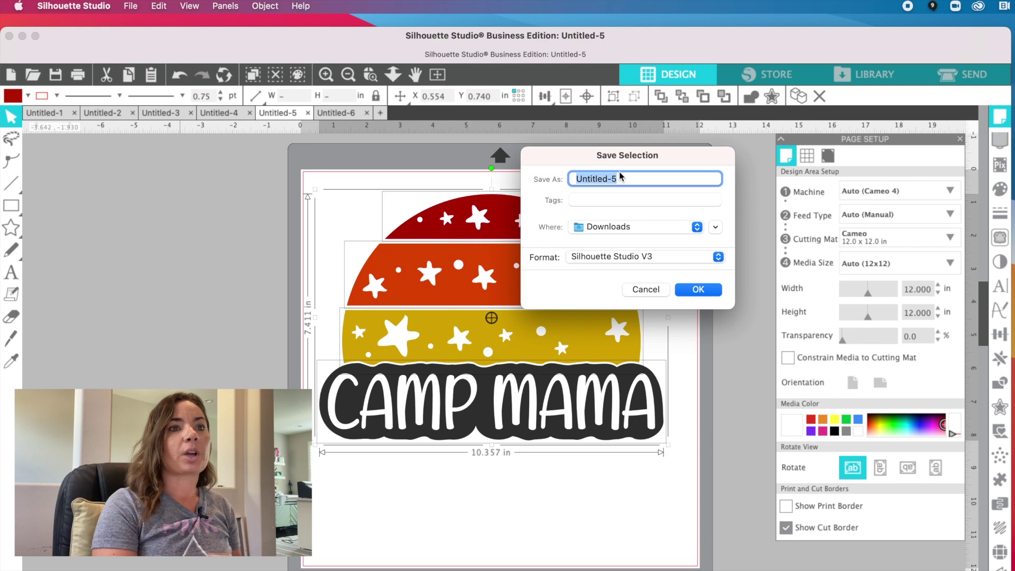
{"action": "type", "text": "camp"}
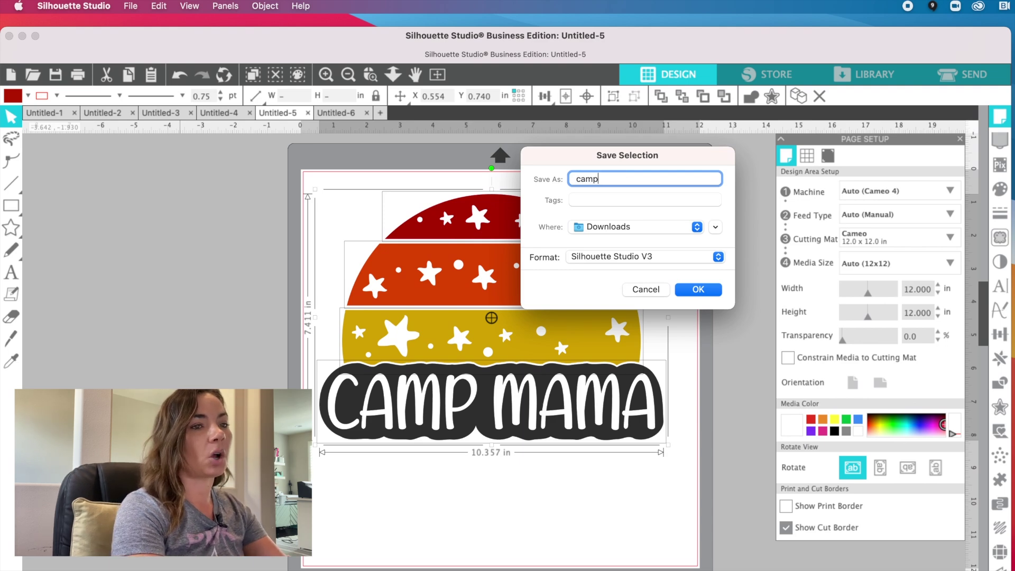
{"action": "type", "text": " mama sample"}
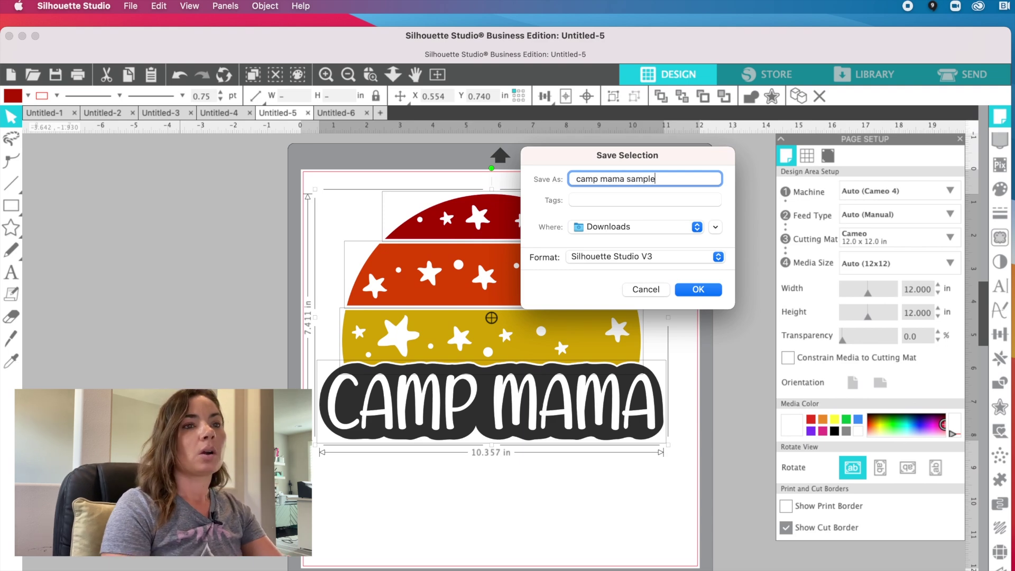
{"action": "left_click", "coordinate": [628, 258]}
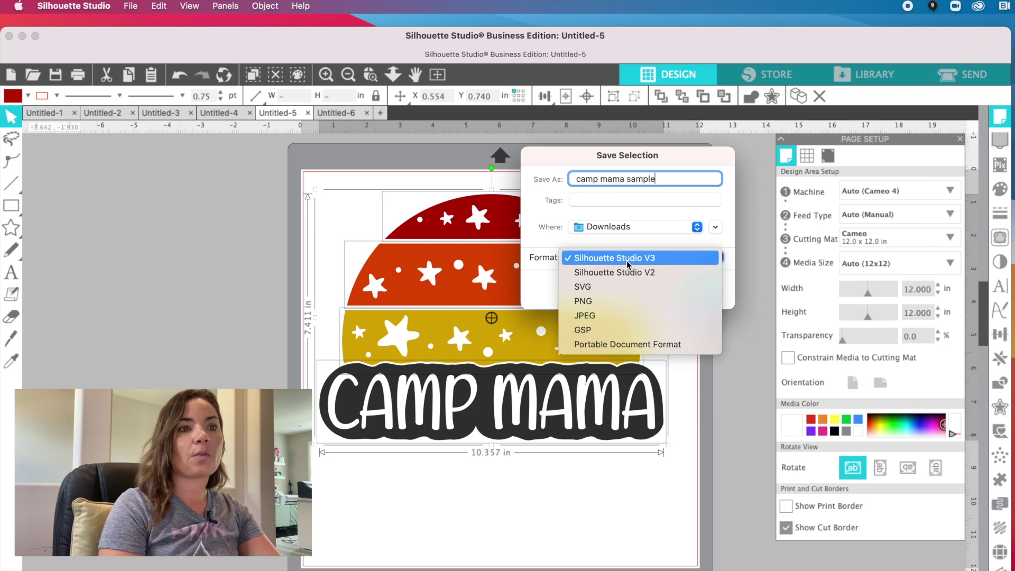
{"action": "left_click", "coordinate": [605, 344]}
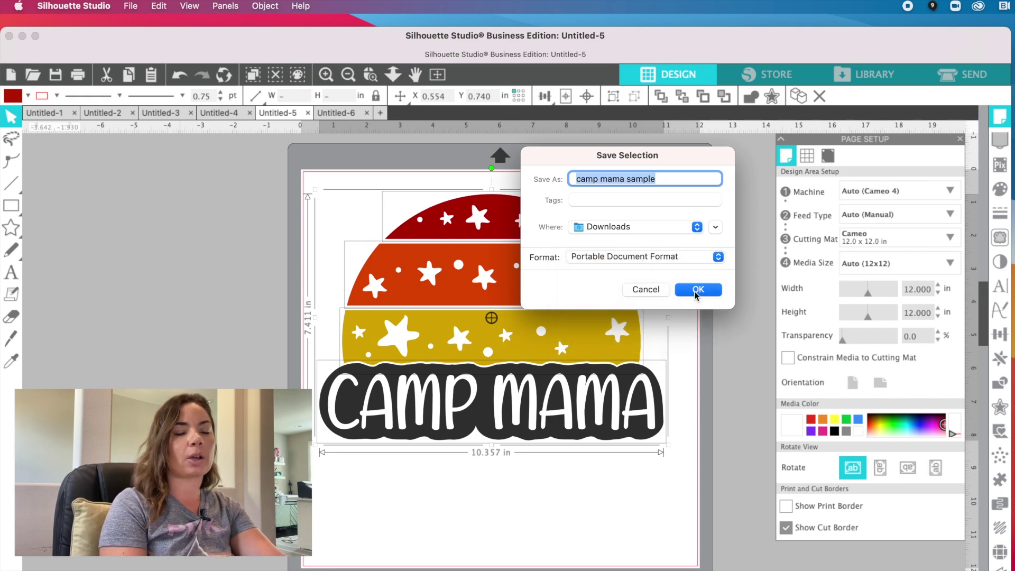
{"action": "left_click", "coordinate": [697, 290]}
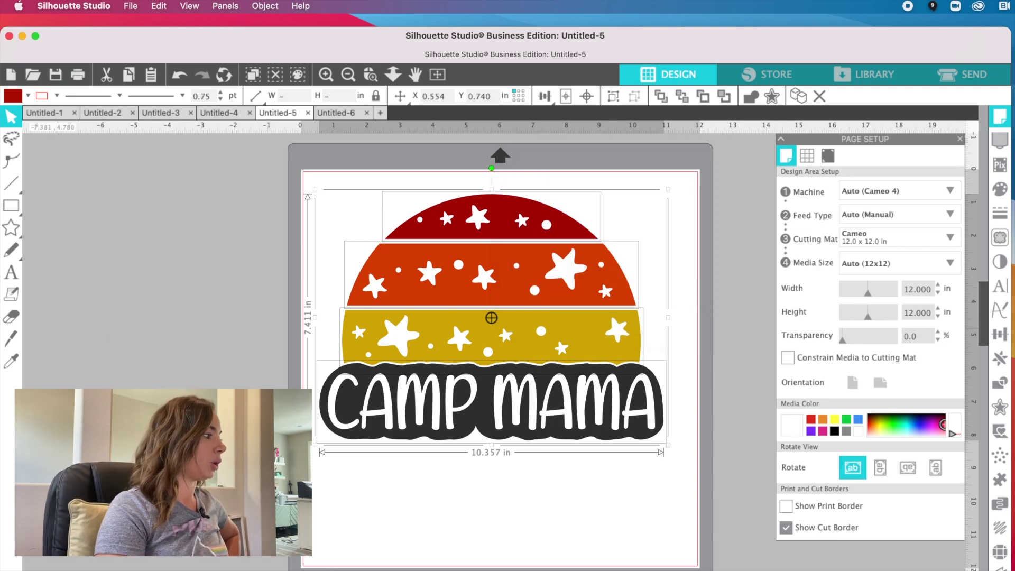
{"action": "key", "text": "super+Tab"}
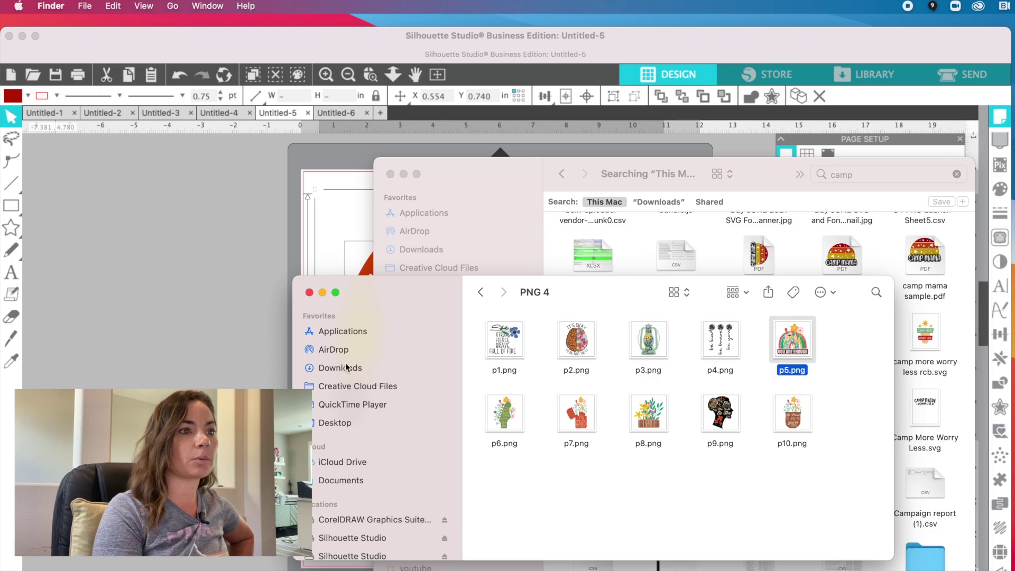
- Open camp mama sample.pdf from Downloads in Preview and resize and reposition its window
{"action": "left_click", "coordinate": [340, 367]}
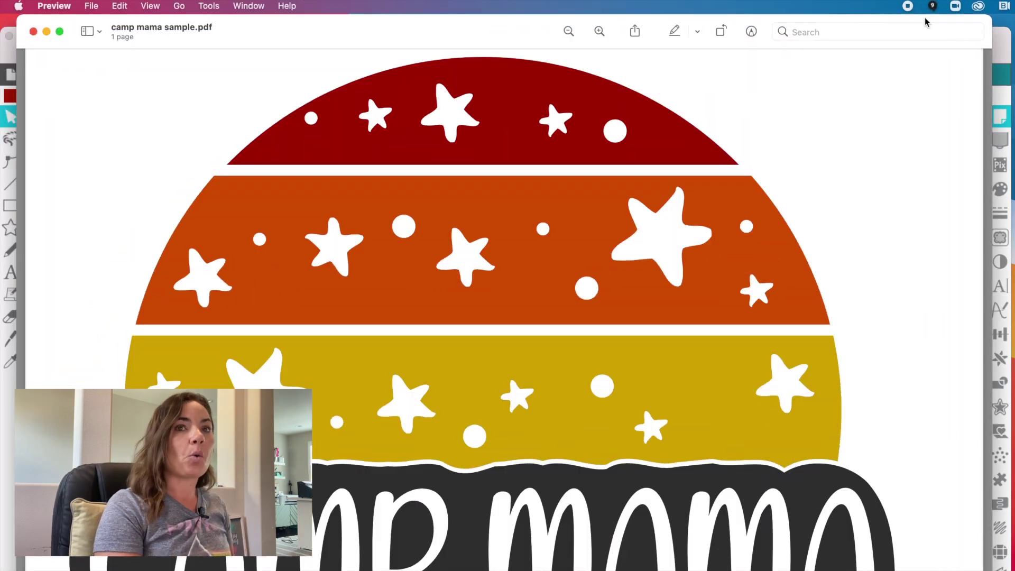
{"action": "left_click_drag", "start_coordinate": [991, 18], "coordinate": [743, 202]}
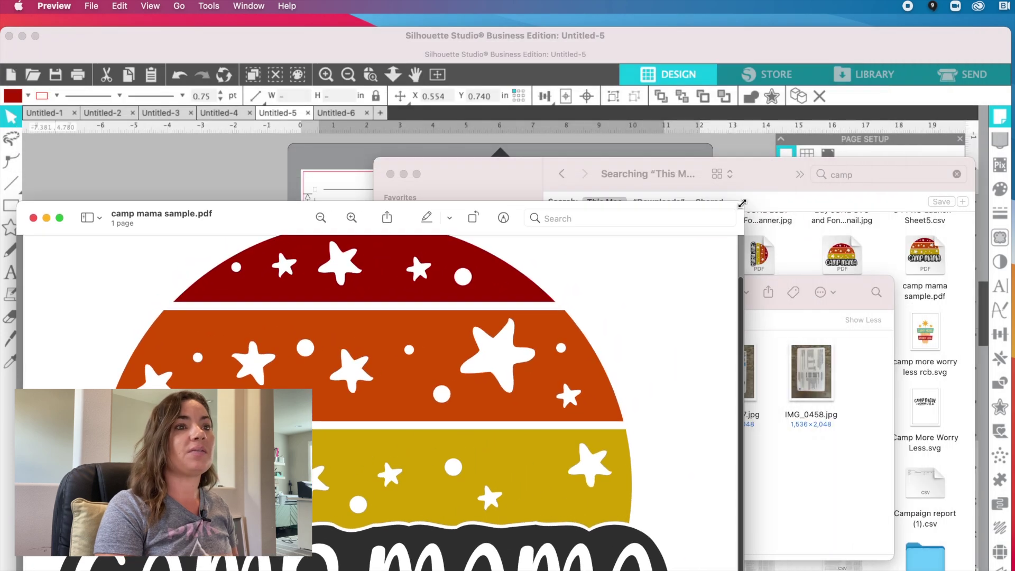
{"action": "left_click_drag", "start_coordinate": [274, 226], "coordinate": [413, 150]}
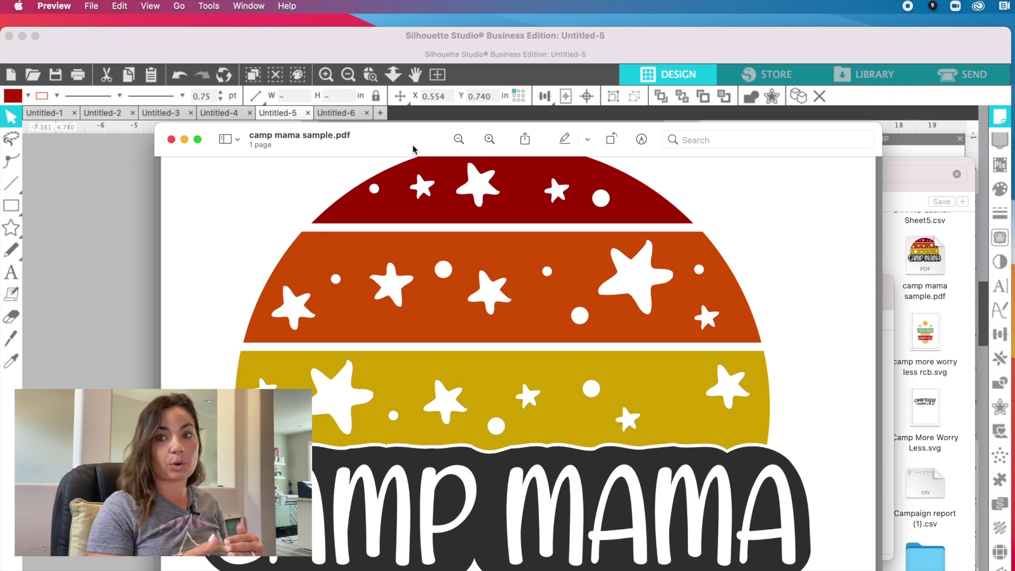
{"action": "left_click_drag", "start_coordinate": [408, 138], "coordinate": [363, 92]}
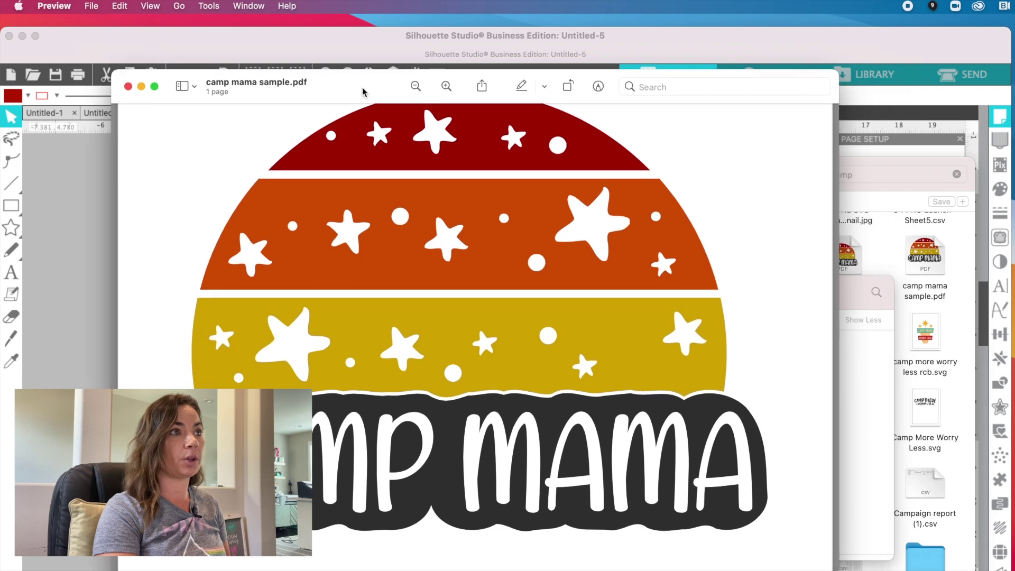
- Export a PDF copy named 'camp mama sample resave' into Downloads, then shrink and move Preview aside
{"action": "left_click", "coordinate": [92, 6]}
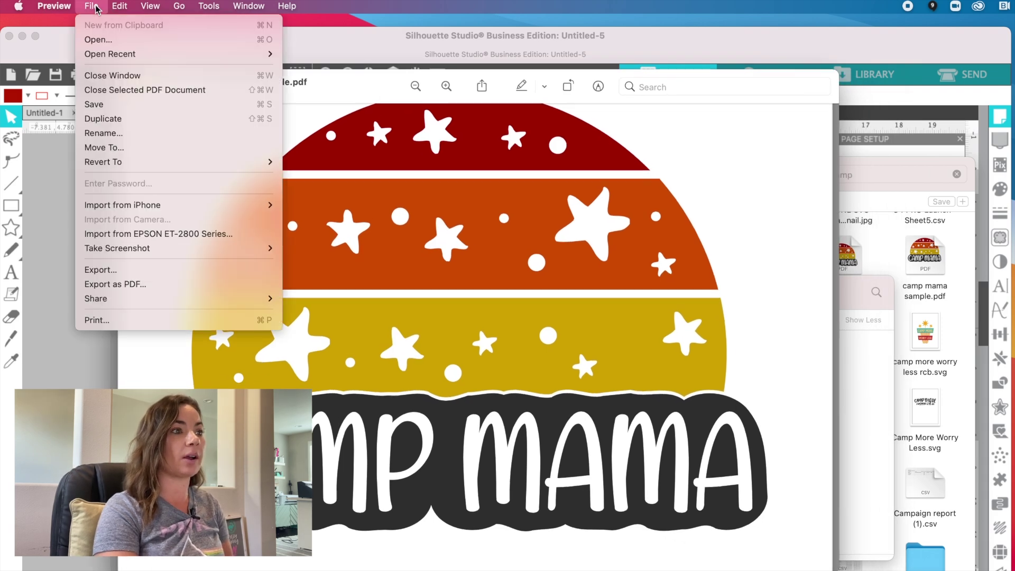
{"action": "left_click", "coordinate": [116, 285]}
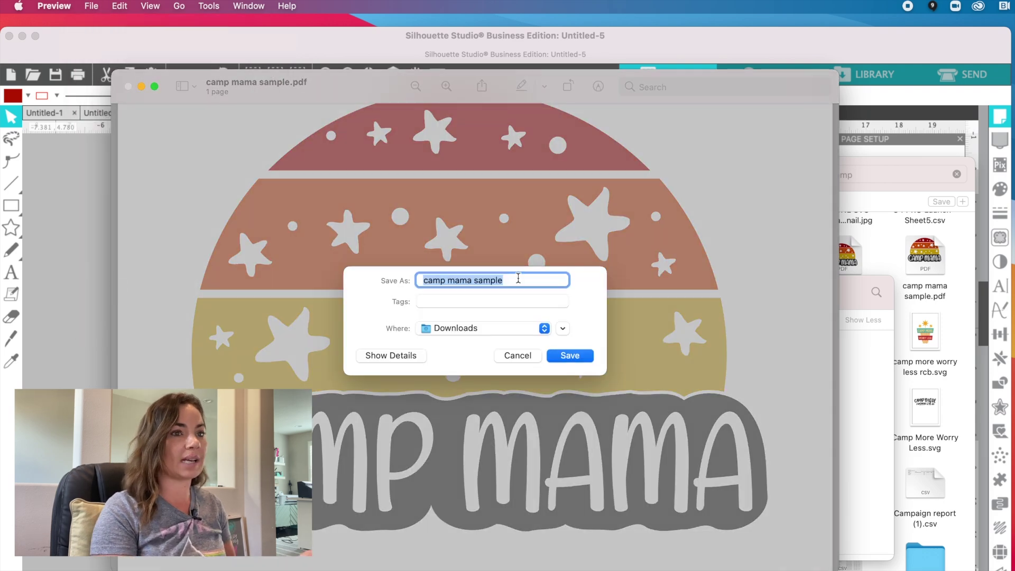
{"action": "key", "text": "Right"}
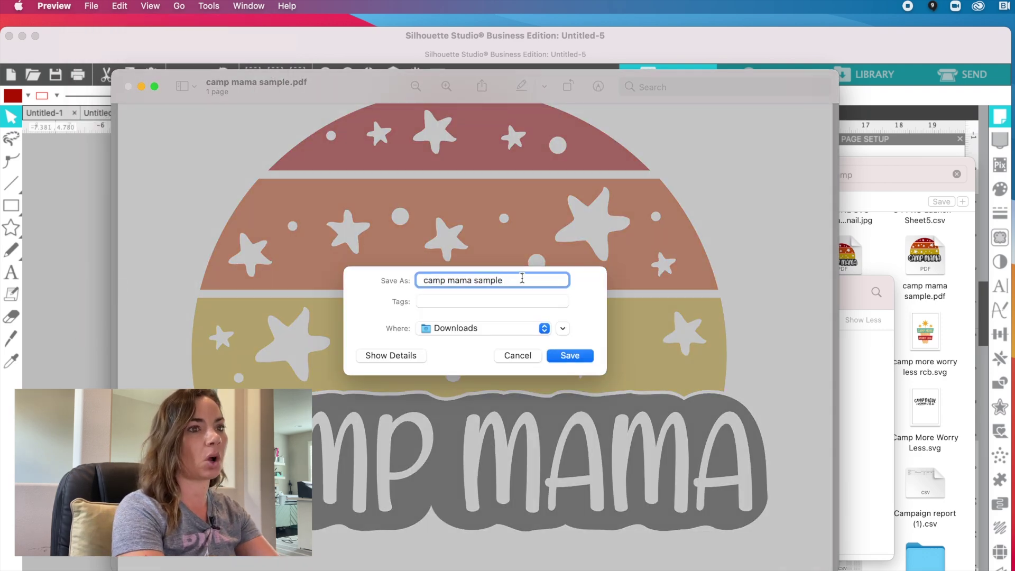
{"action": "type", "text": "resave"}
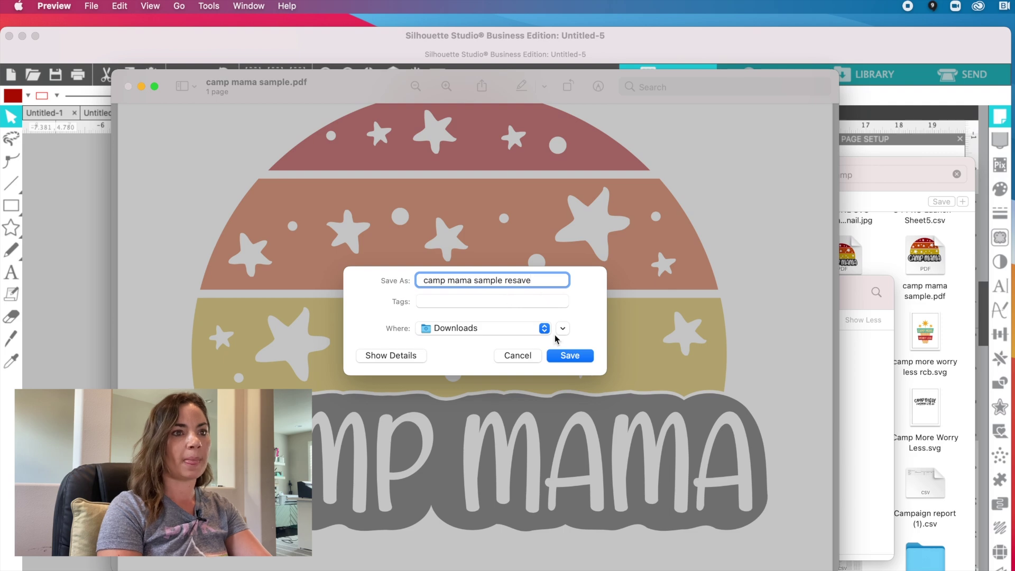
{"action": "left_click", "coordinate": [565, 358]}
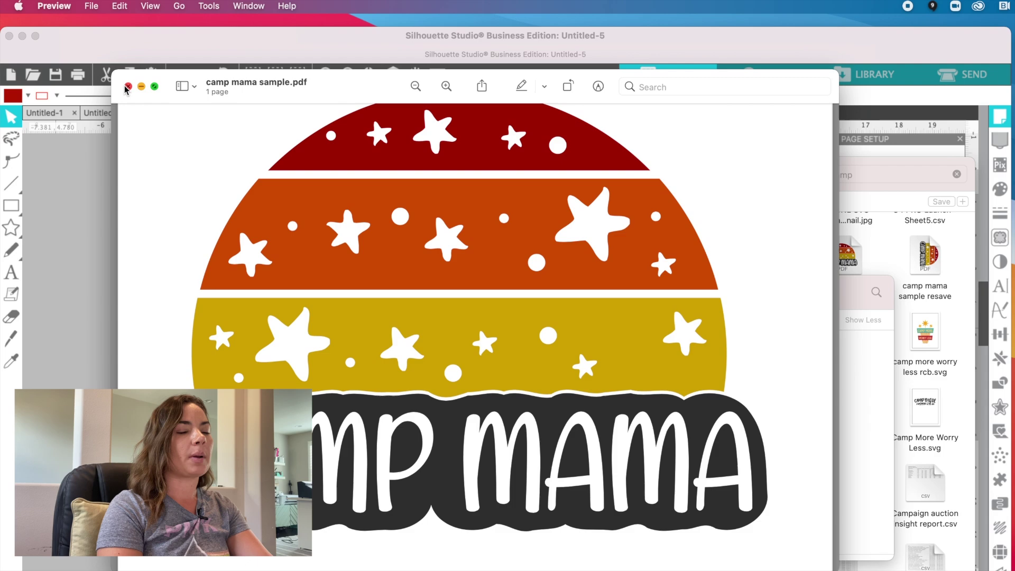
{"action": "double_click", "coordinate": [273, 94]}
{"action": "left_click_drag", "start_coordinate": [473, 146], "coordinate": [495, 299]}
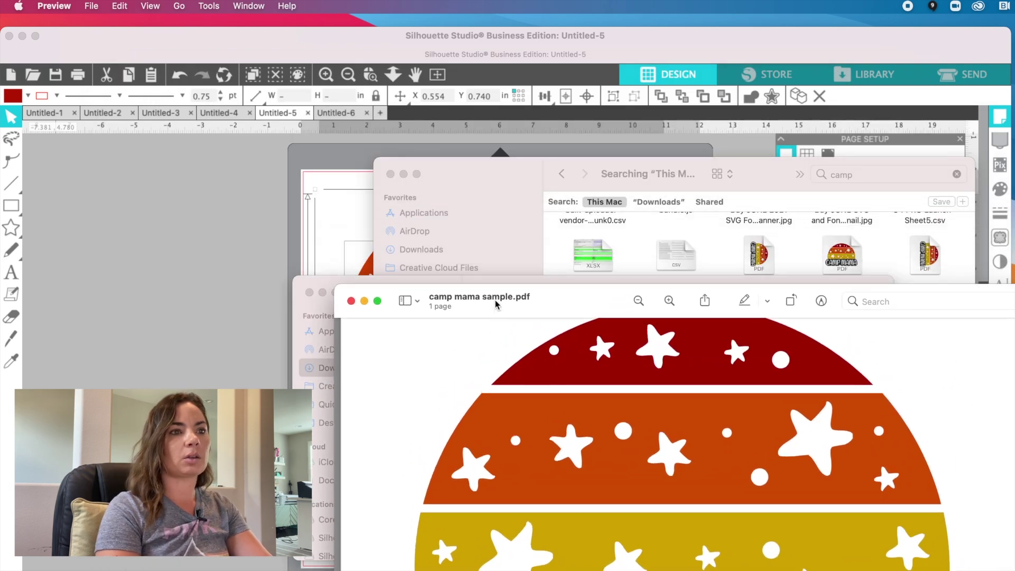
- Scroll Finder's camp search results to the top and drag the Preview window down to reveal Downloads
{"action": "scroll", "coordinate": [566, 225], "scroll_direction": "up", "scroll_amount": 10}
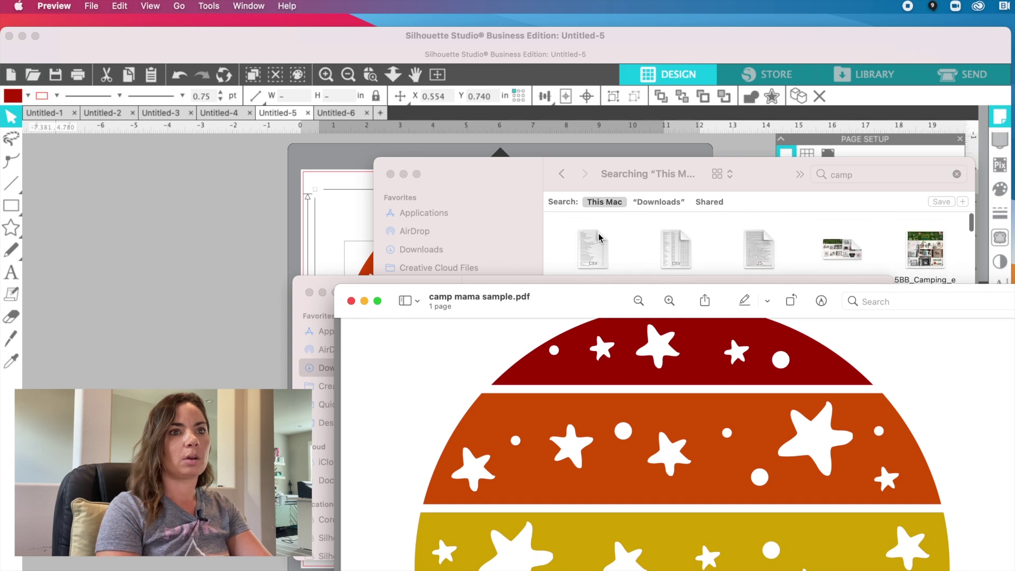
{"action": "left_click_drag", "start_coordinate": [450, 300], "coordinate": [741, 309]}
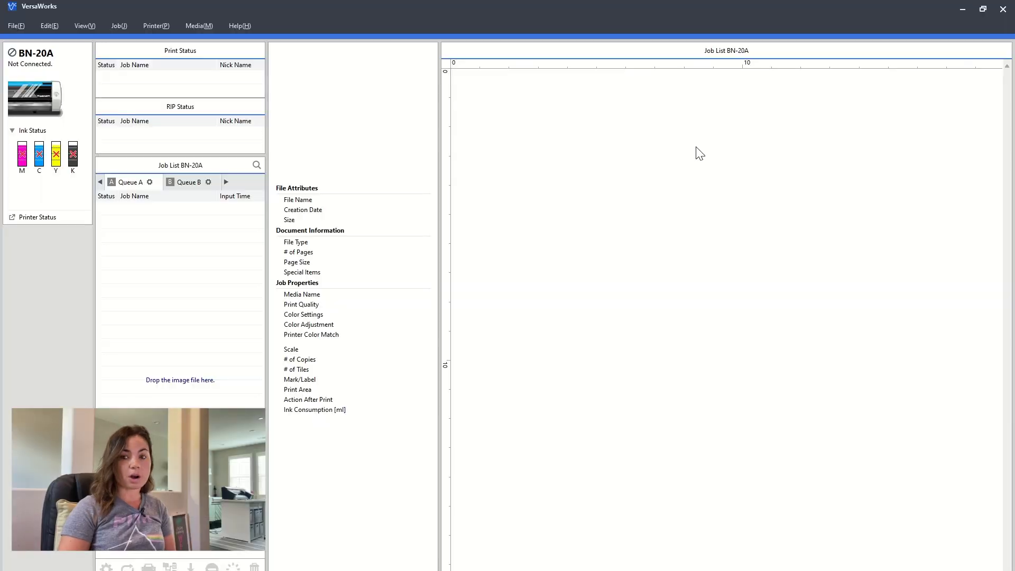
- Add camp mama sample resave.pdf to Queue A and open that job in Job Assistant
{"action": "left_click", "coordinate": [12, 30]}
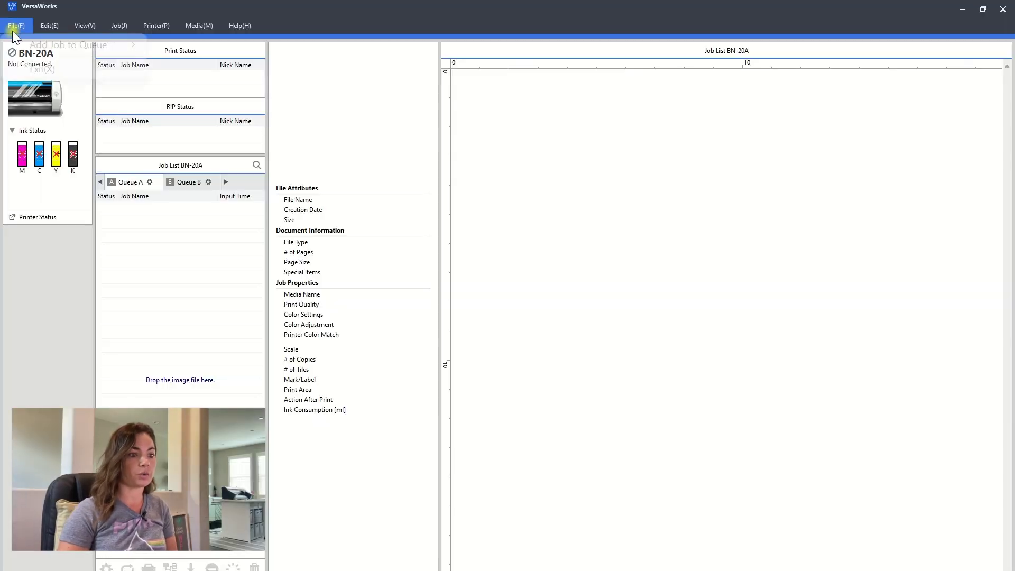
{"action": "mouse_move", "coordinate": [16, 48]}
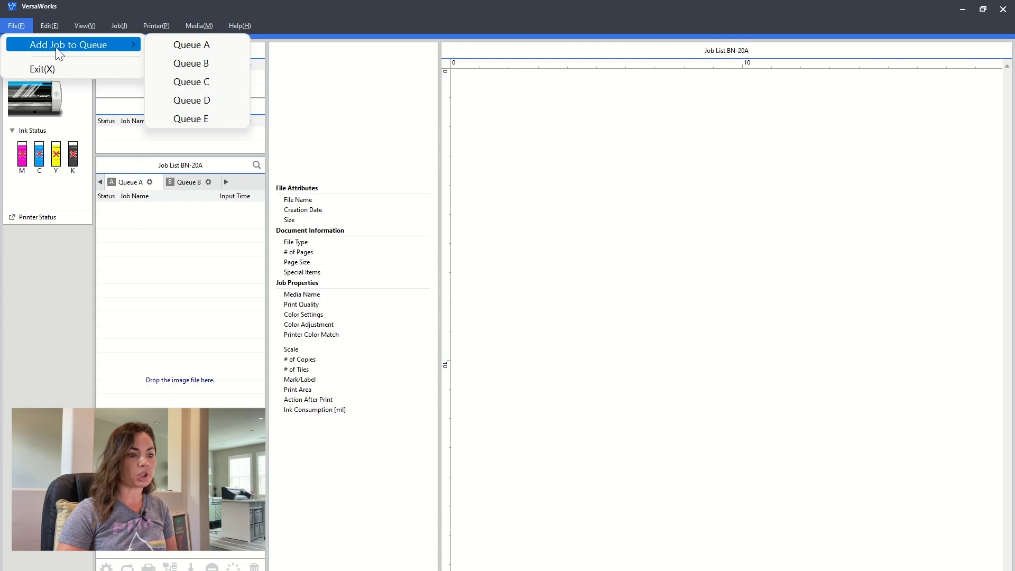
{"action": "left_click", "coordinate": [184, 46]}
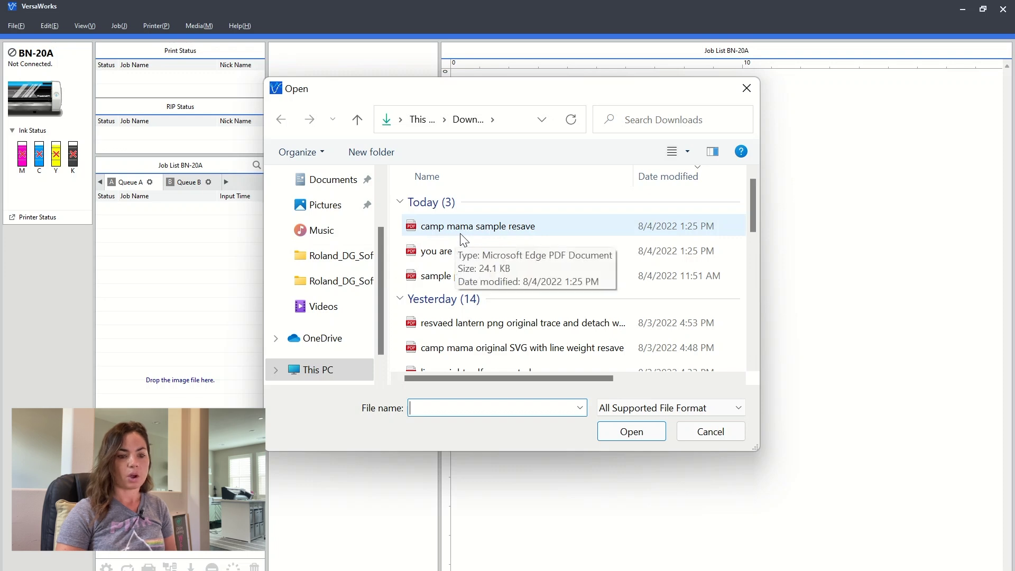
{"action": "left_click", "coordinate": [468, 233]}
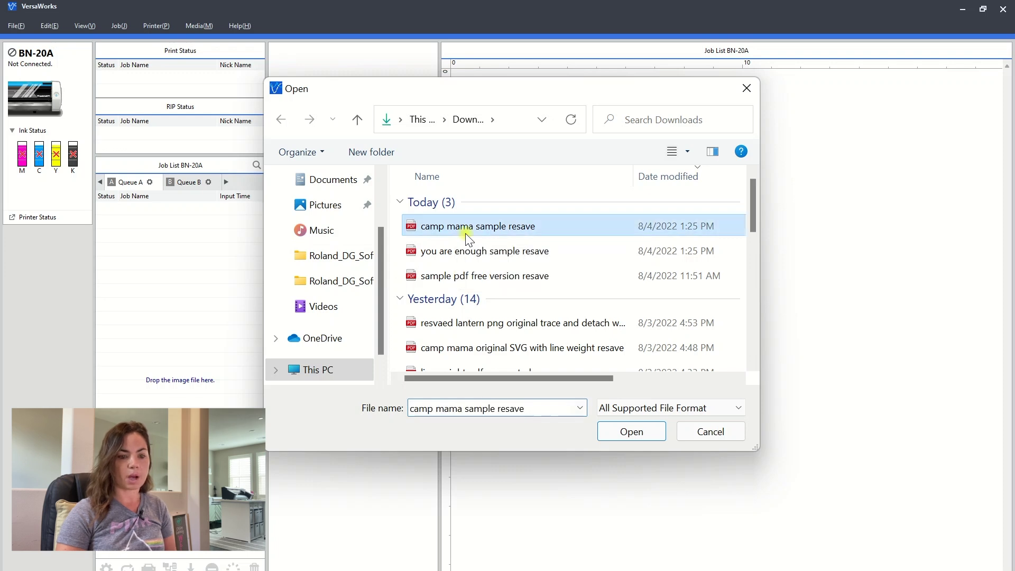
{"action": "left_click", "coordinate": [615, 437]}
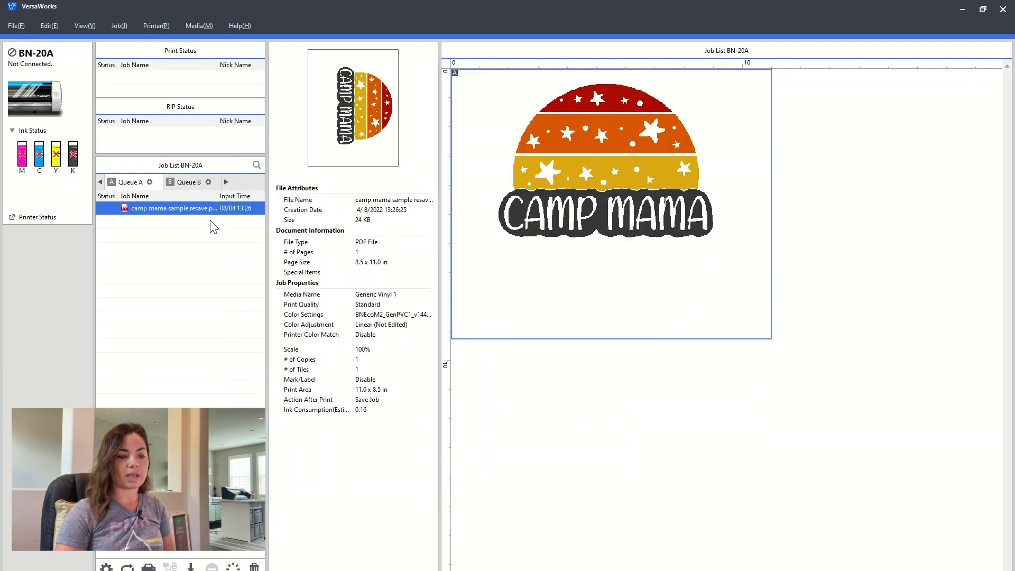
{"action": "right_click", "coordinate": [194, 210]}
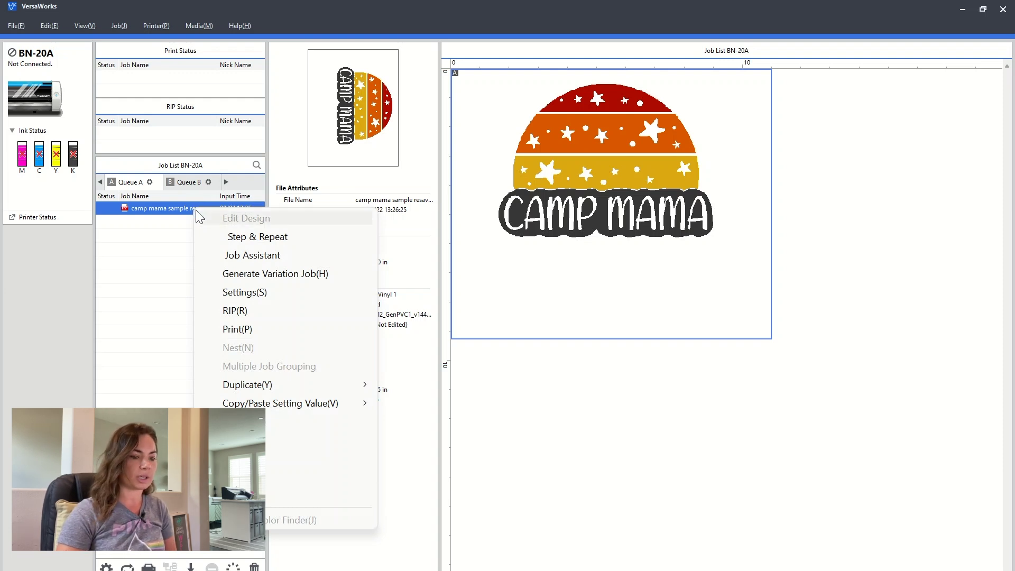
{"action": "left_click", "coordinate": [221, 257]}
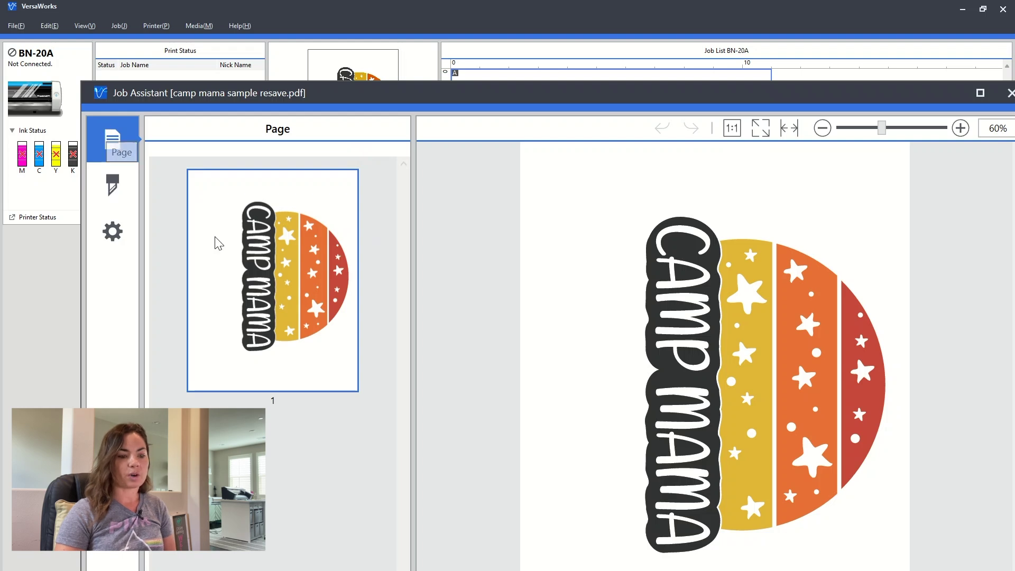
- Select all four Camp Mama pieces, open Cutting Line settings and switch off interior cutting
{"action": "left_click", "coordinate": [690, 247]}
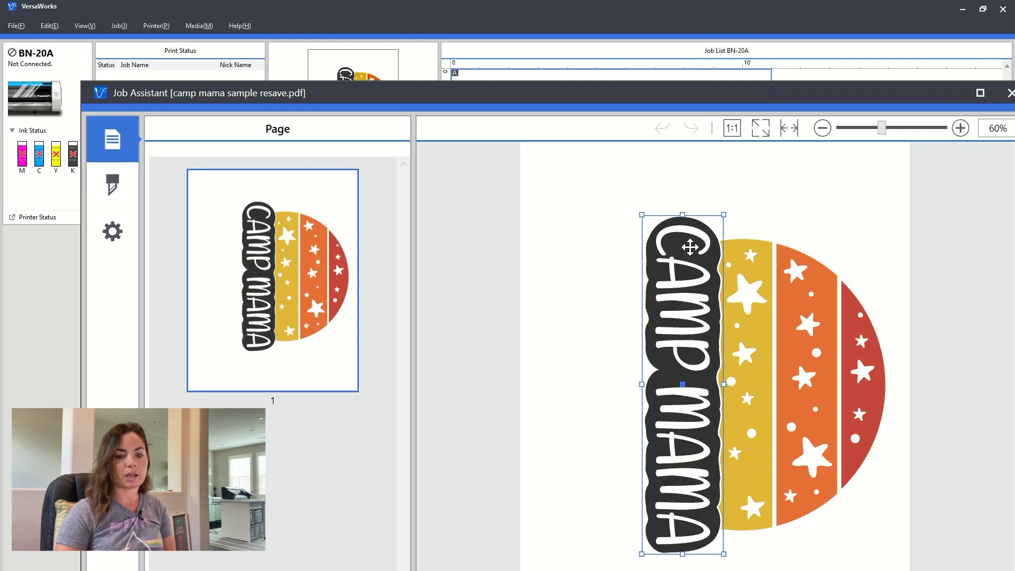
{"action": "left_click", "coordinate": [731, 256]}
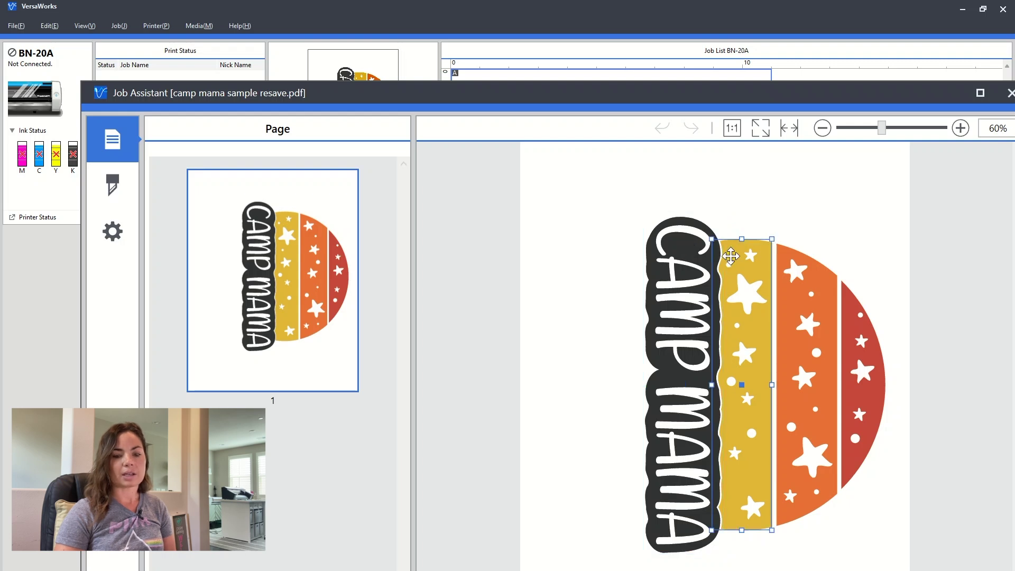
{"action": "right_click", "coordinate": [598, 233]}
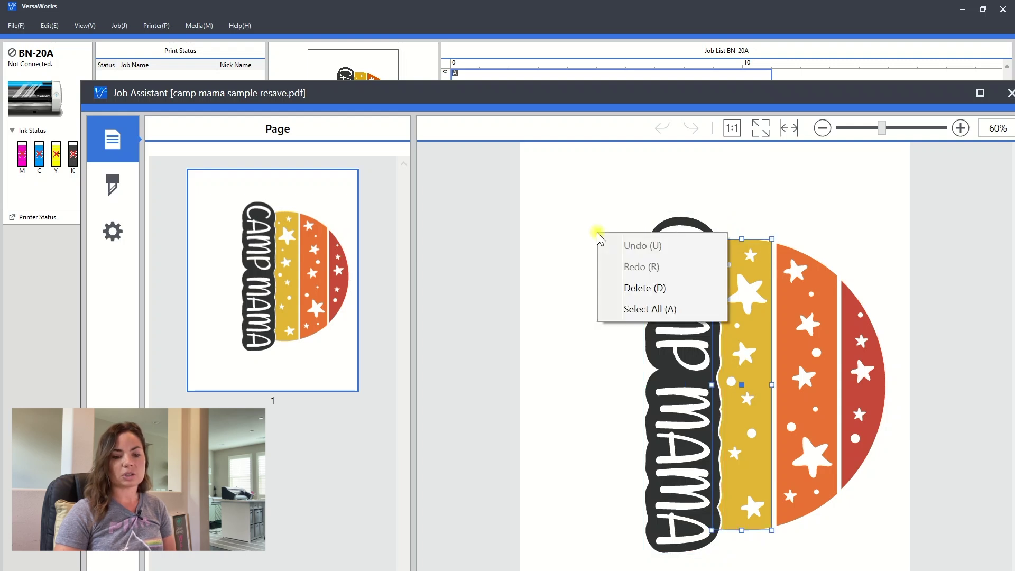
{"action": "left_click", "coordinate": [626, 312]}
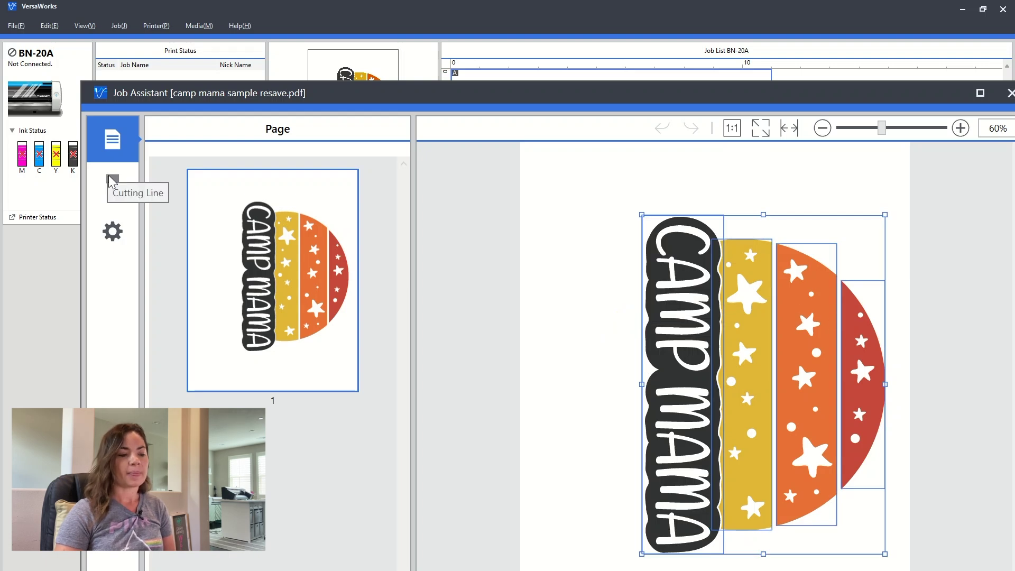
{"action": "left_click", "coordinate": [112, 182]}
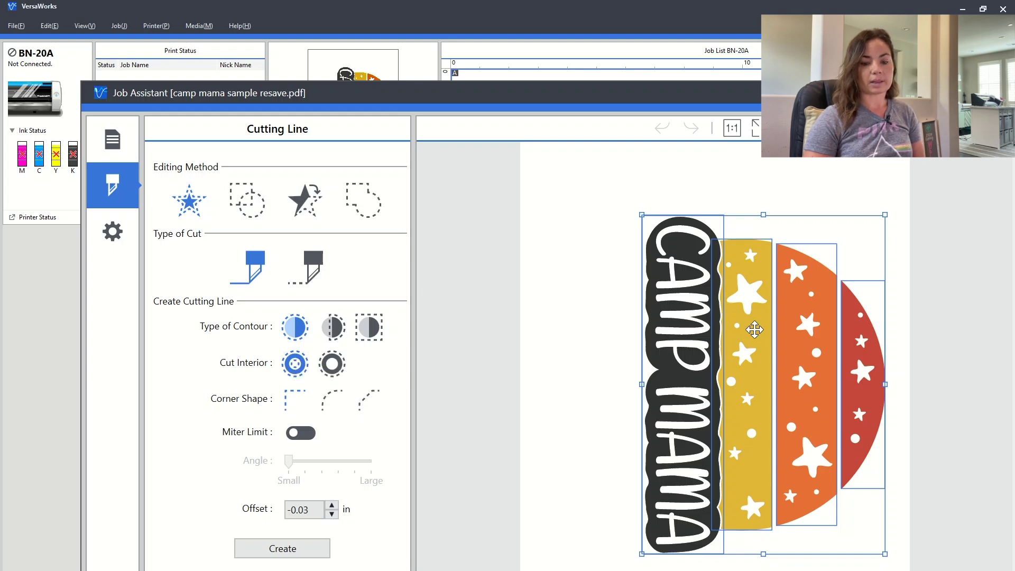
{"action": "left_click", "coordinate": [337, 373]}
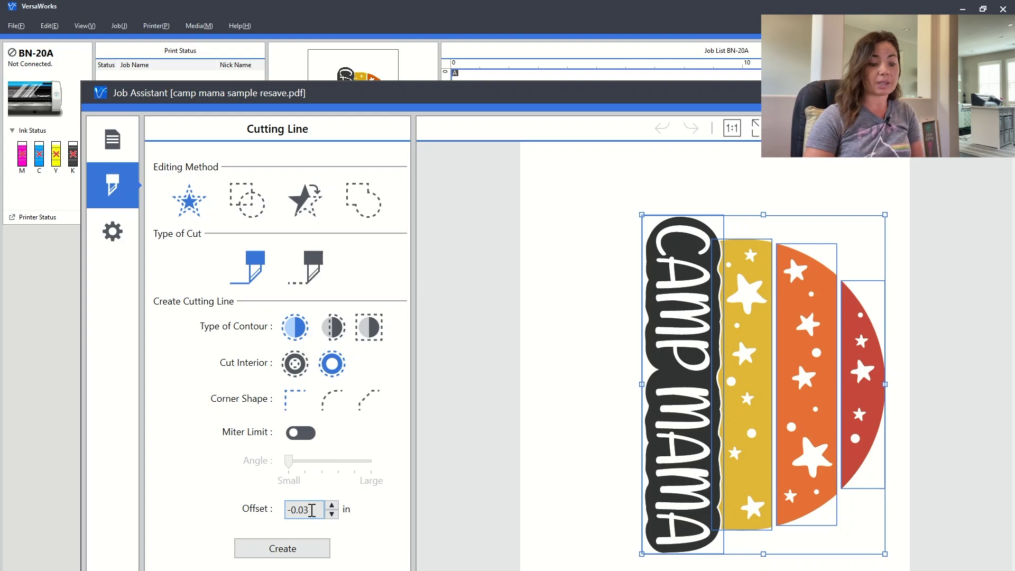
{"action": "left_click", "coordinate": [310, 549]}
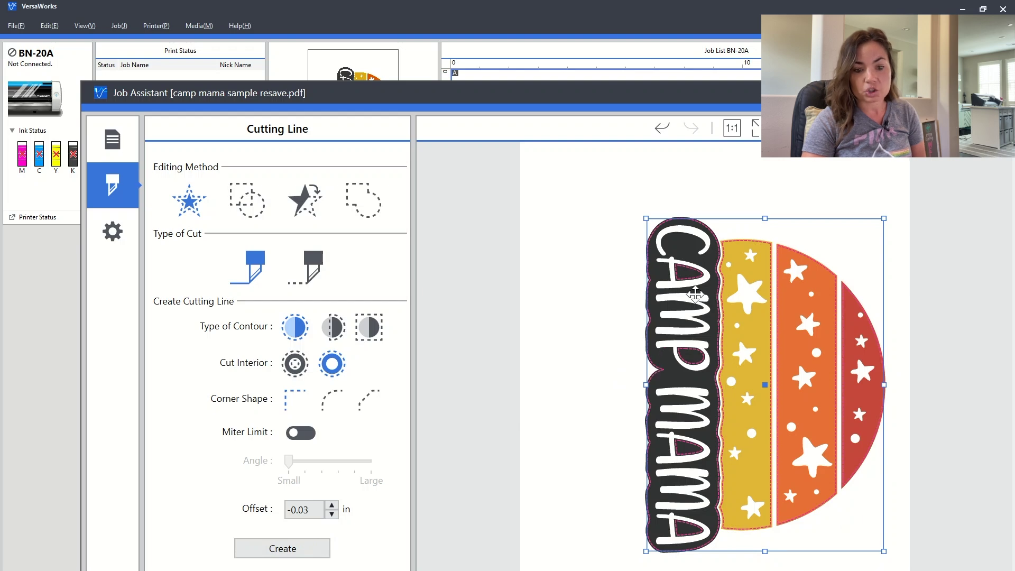
{"action": "left_click", "coordinate": [617, 304]}
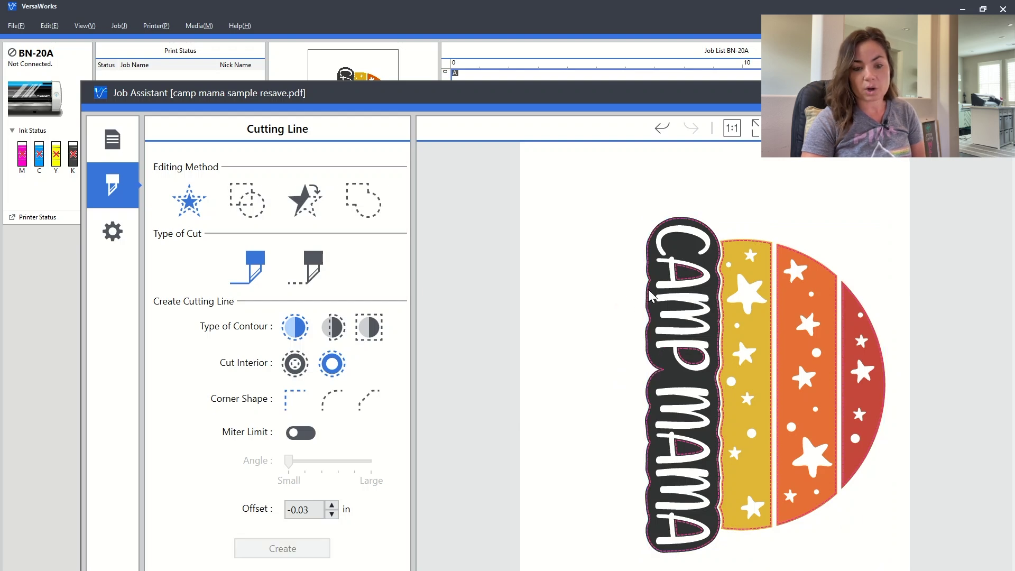
{"action": "left_click", "coordinate": [685, 274]}
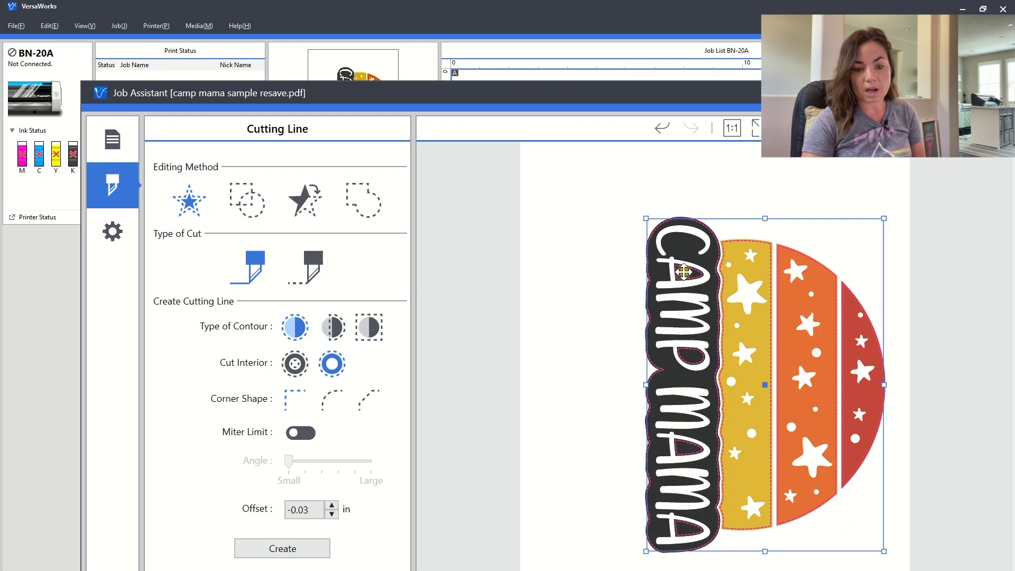
{"action": "left_click", "coordinate": [548, 344]}
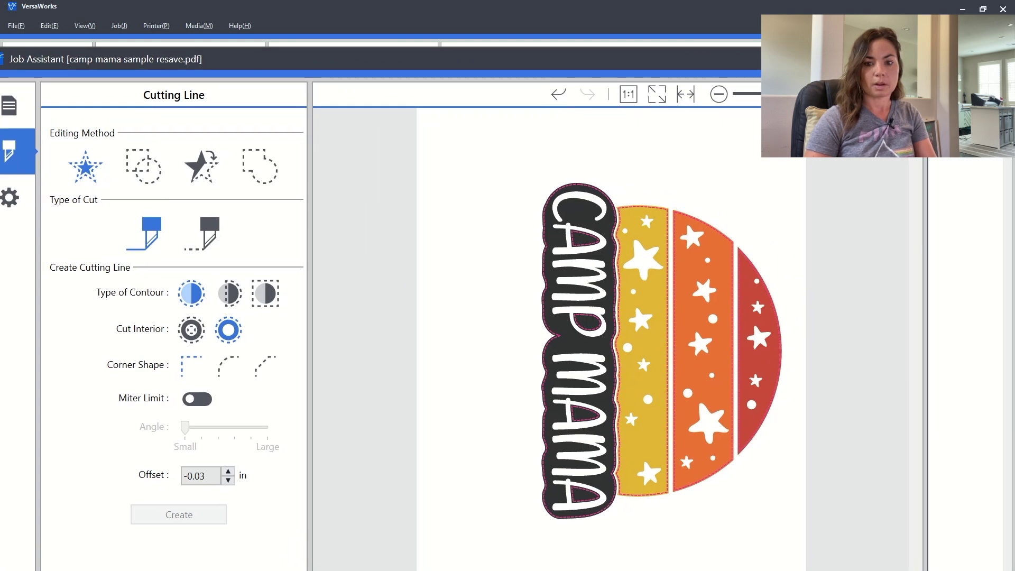
{"action": "right_click", "coordinate": [733, 215]}
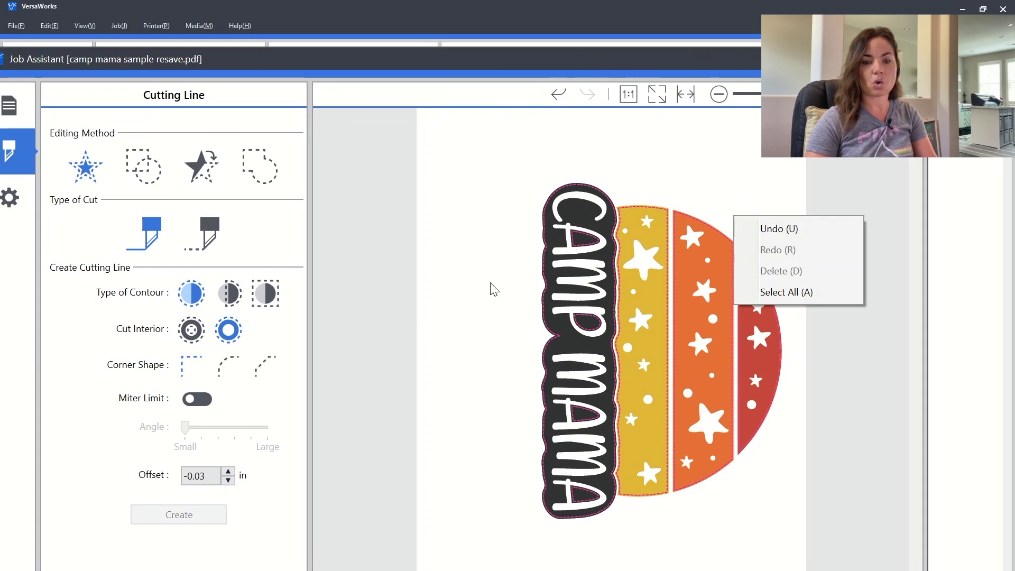
{"action": "left_click", "coordinate": [375, 335]}
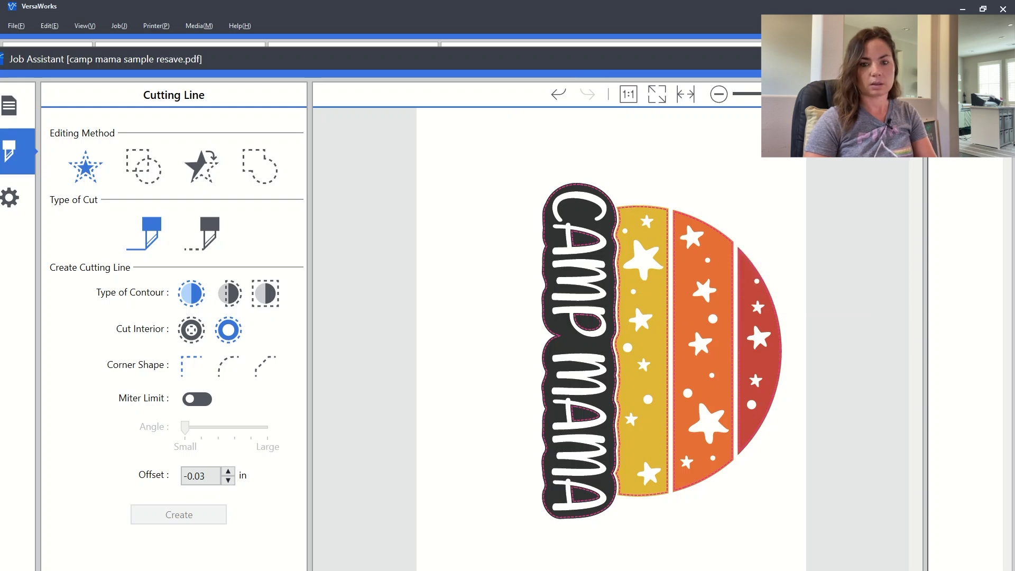
{"action": "left_click_drag", "start_coordinate": [929, 47], "coordinate": [773, 272]}
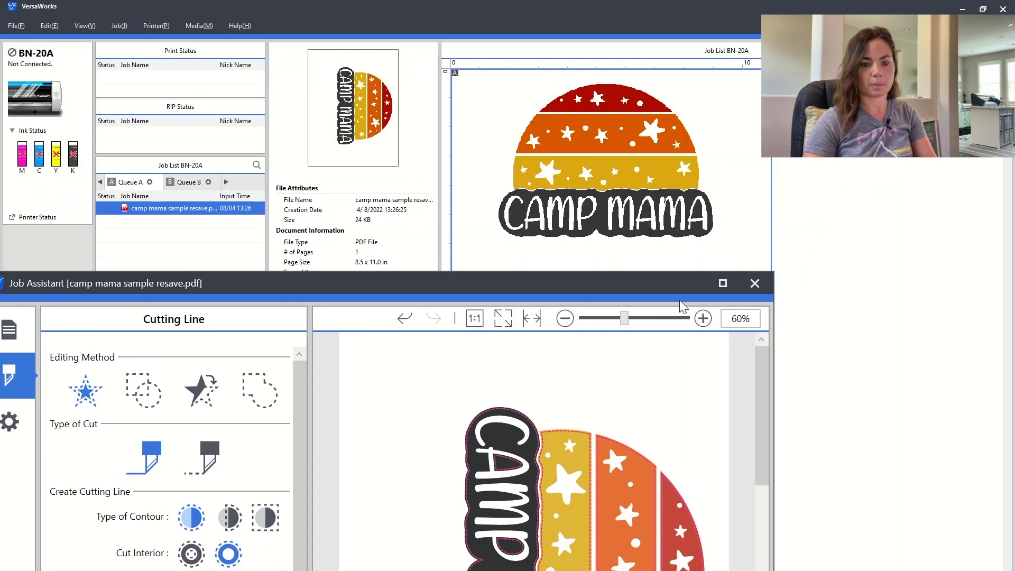
- Apply the cut line and add the edited Camp Mama design to Queue A as a new job
{"action": "left_click_drag", "start_coordinate": [668, 283], "coordinate": [752, 105]}
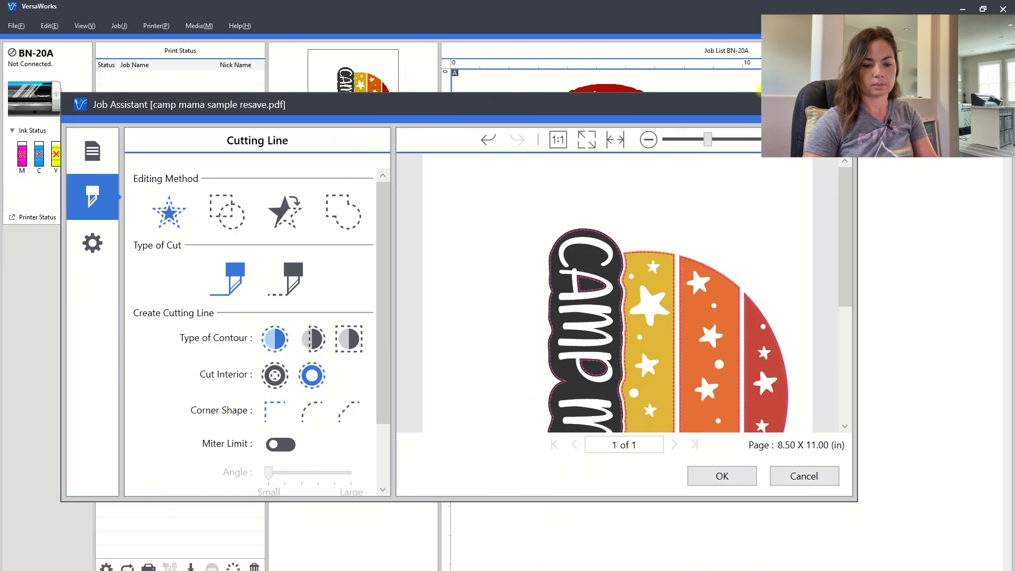
{"action": "left_click", "coordinate": [729, 475]}
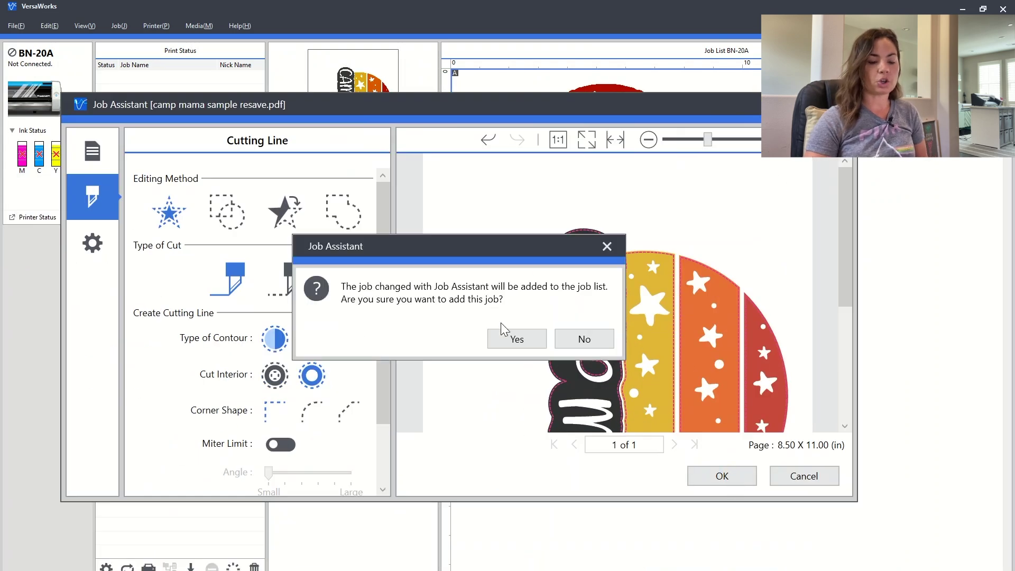
{"action": "left_click", "coordinate": [515, 341]}
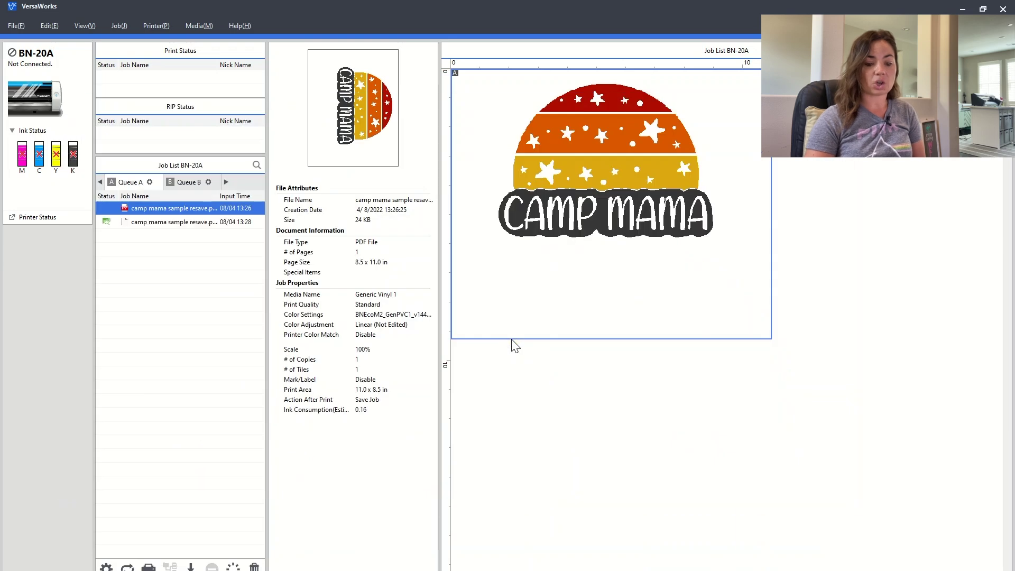
- Compare the new cut-line Camp Mama job with the original job's attributes
{"action": "left_click", "coordinate": [201, 217]}
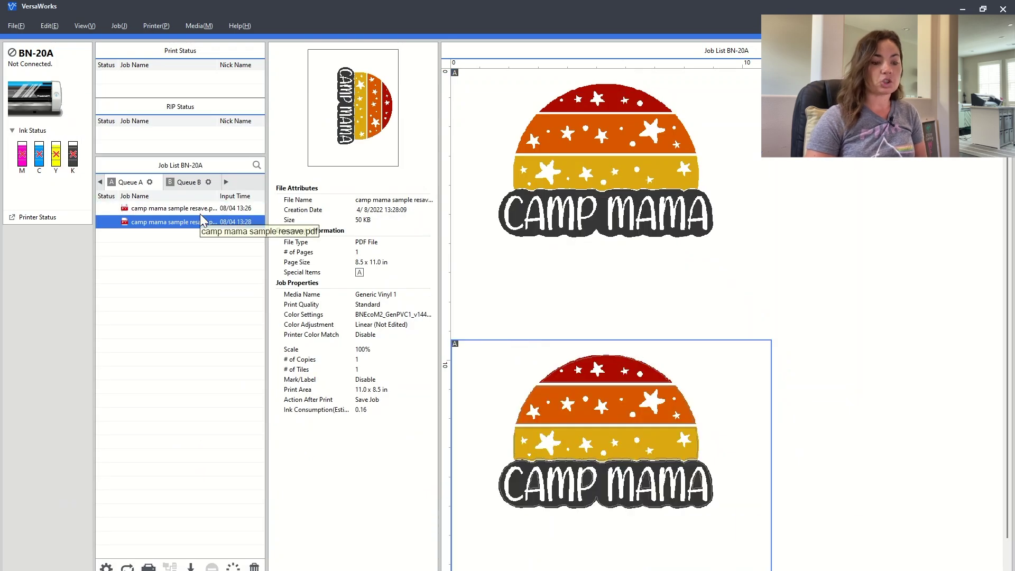
{"action": "left_click", "coordinate": [195, 206]}
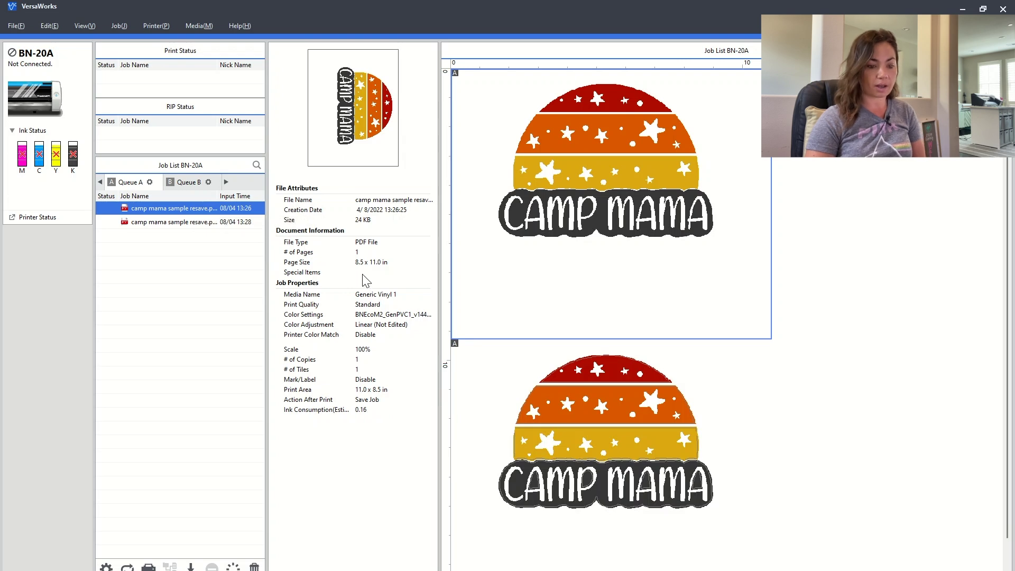
{"action": "left_click", "coordinate": [221, 222]}
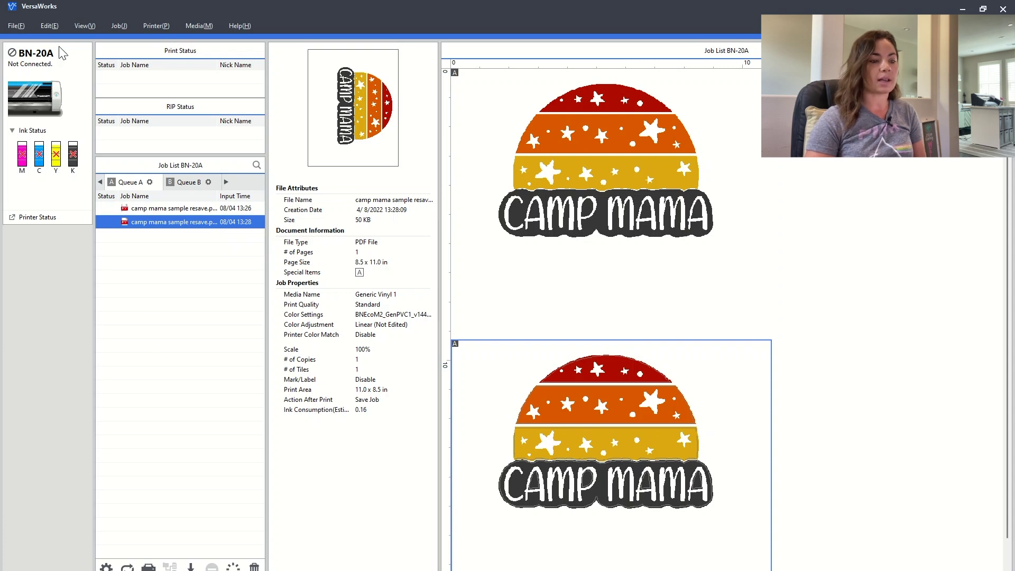
- Add the 'you are enough sample resave' PDF to Queue A as a new job
{"action": "left_click", "coordinate": [20, 24]}
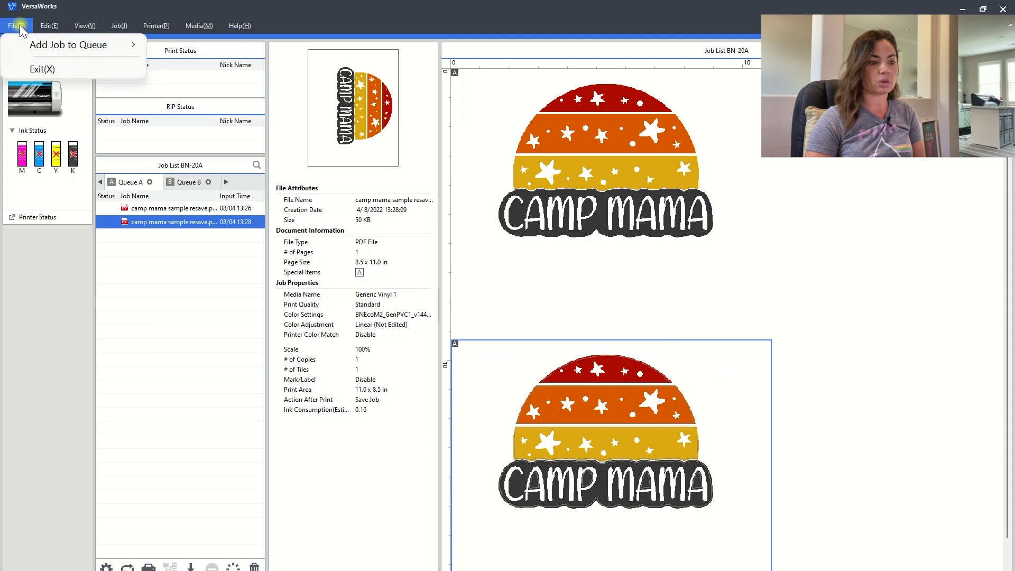
{"action": "mouse_move", "coordinate": [55, 43]}
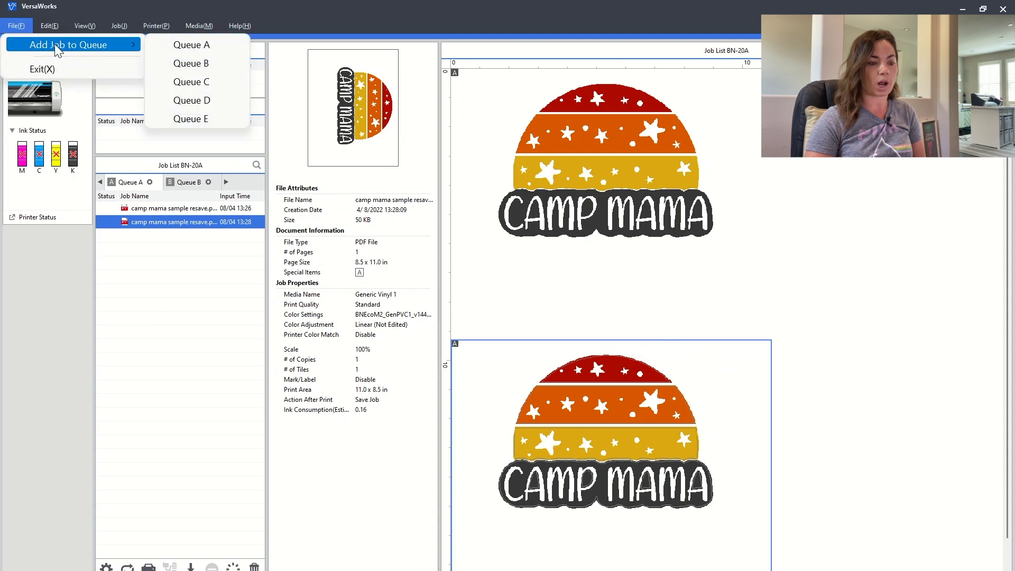
{"action": "left_click", "coordinate": [165, 44]}
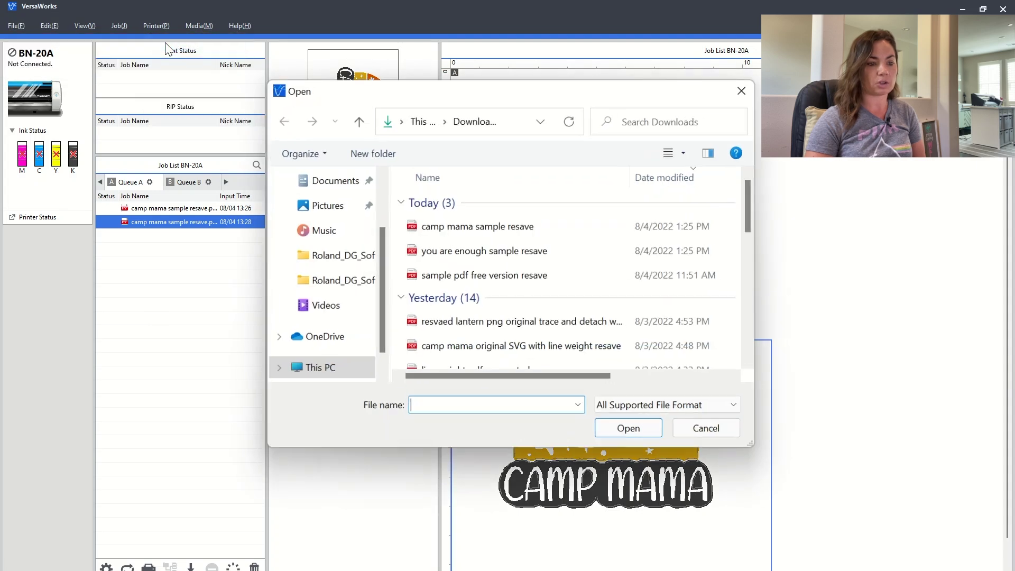
{"action": "left_click", "coordinate": [417, 253]}
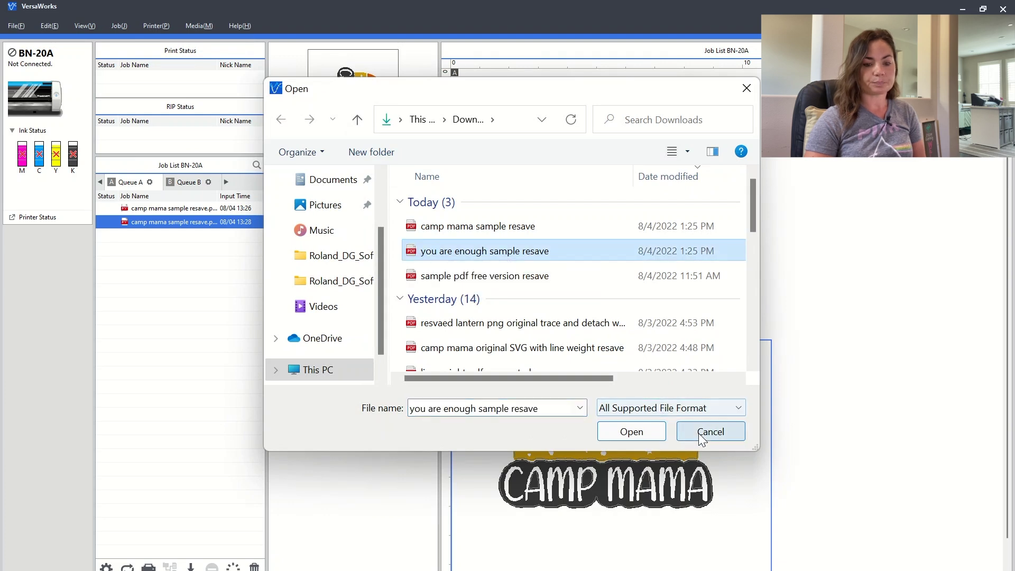
{"action": "left_click", "coordinate": [651, 437]}
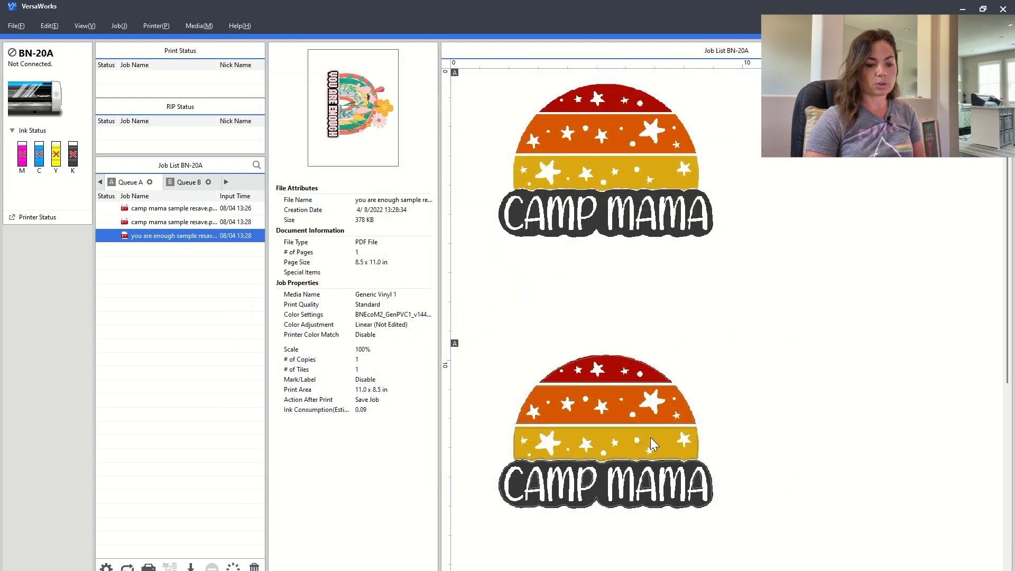
{"action": "right_click", "coordinate": [164, 236]}
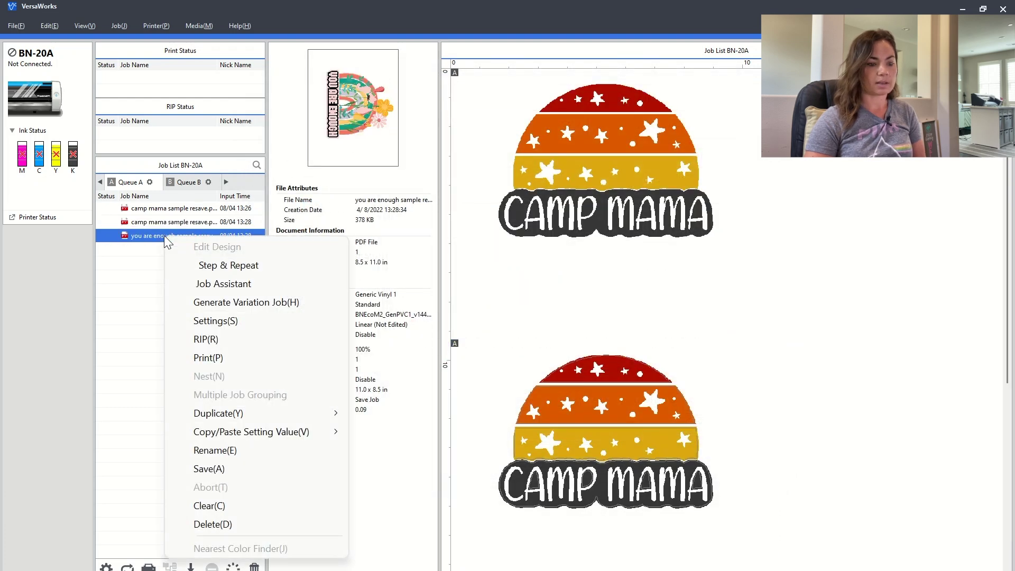
- In Job Assistant, create a contour cut line around the You Are Enough artwork, including interior cuts
{"action": "left_click", "coordinate": [183, 286]}
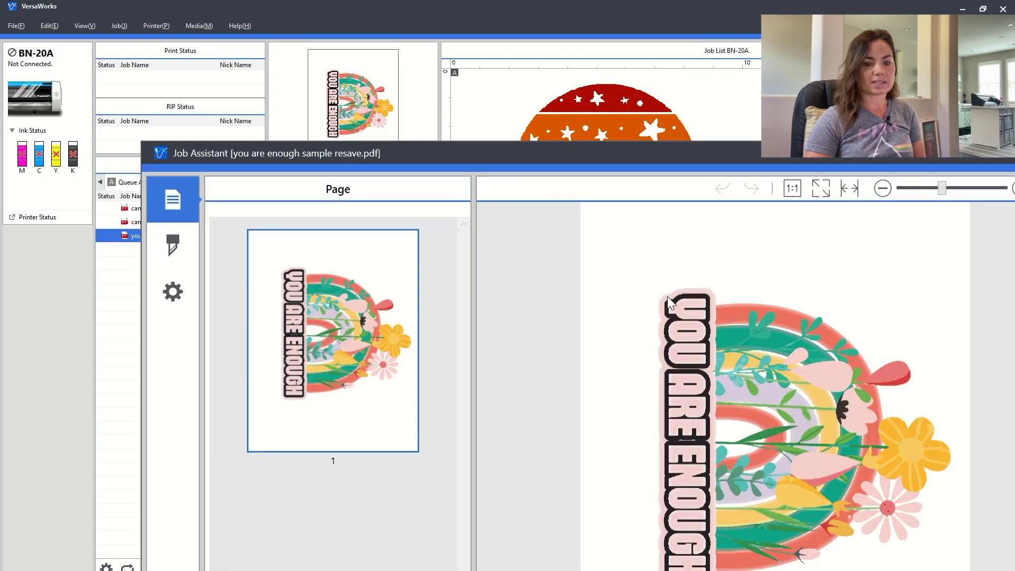
{"action": "left_click", "coordinate": [675, 293]}
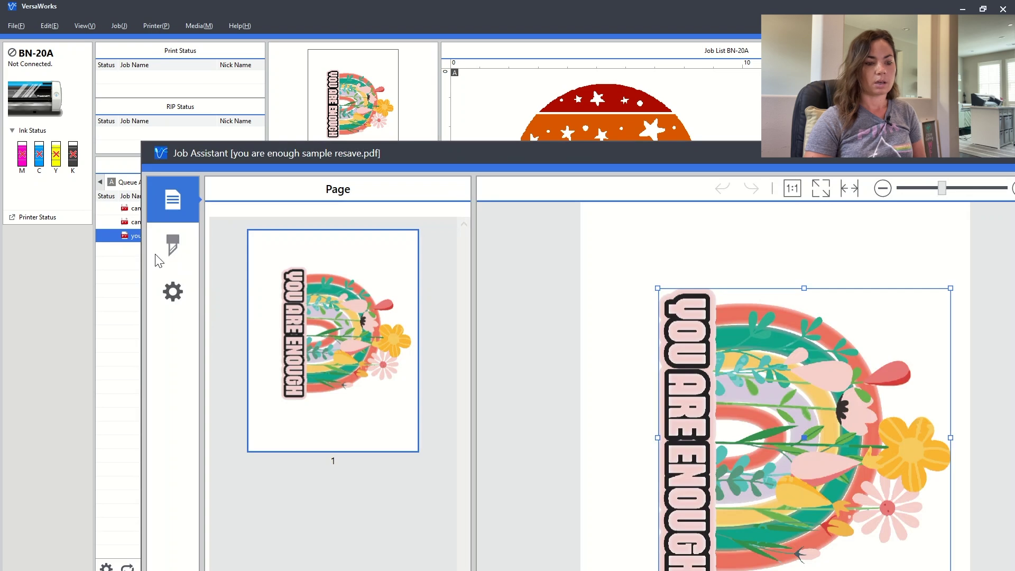
{"action": "left_click", "coordinate": [174, 246]}
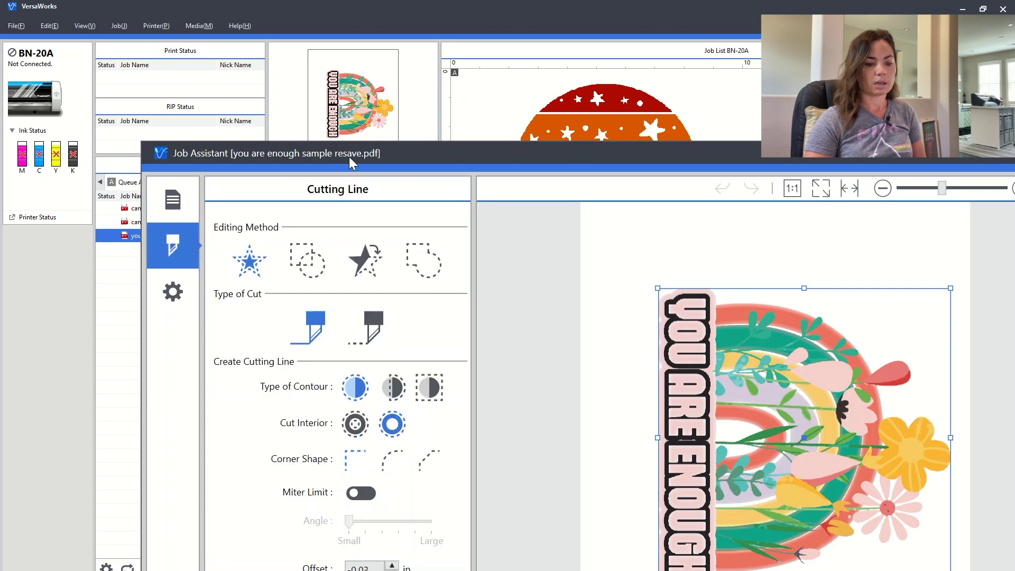
{"action": "left_click_drag", "start_coordinate": [350, 156], "coordinate": [311, 20]}
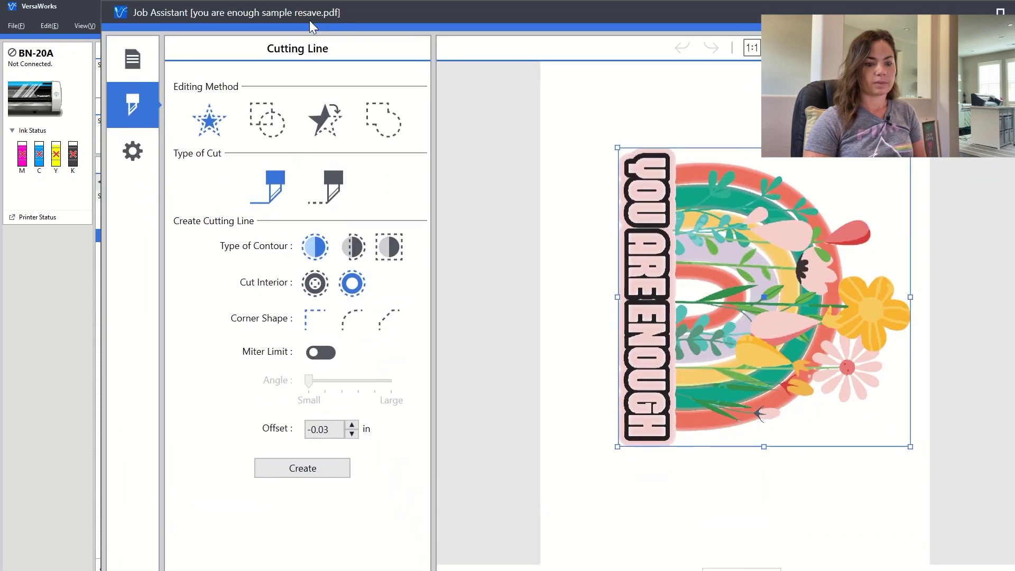
{"action": "left_click", "coordinate": [315, 286]}
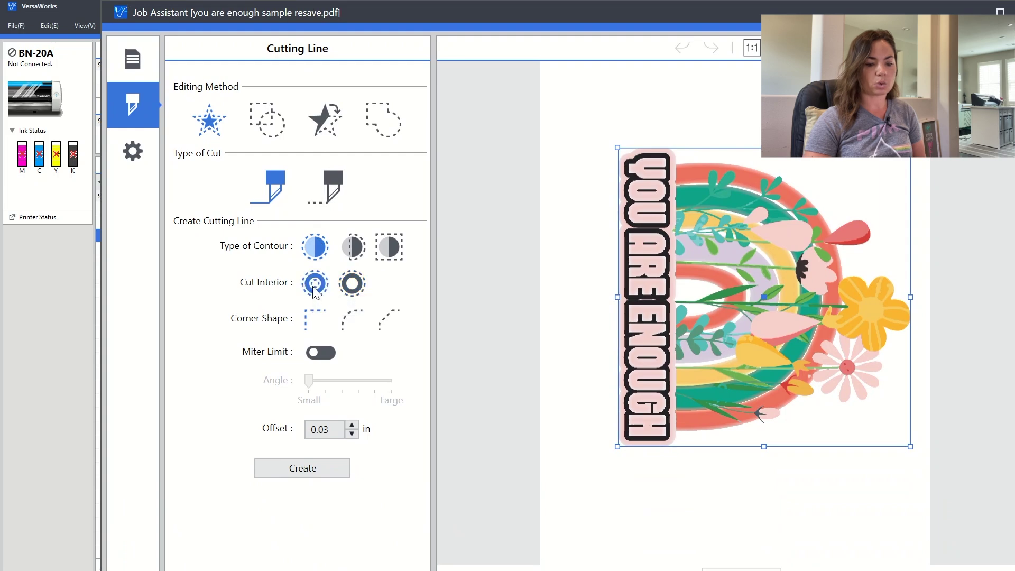
{"action": "left_click", "coordinate": [309, 472]}
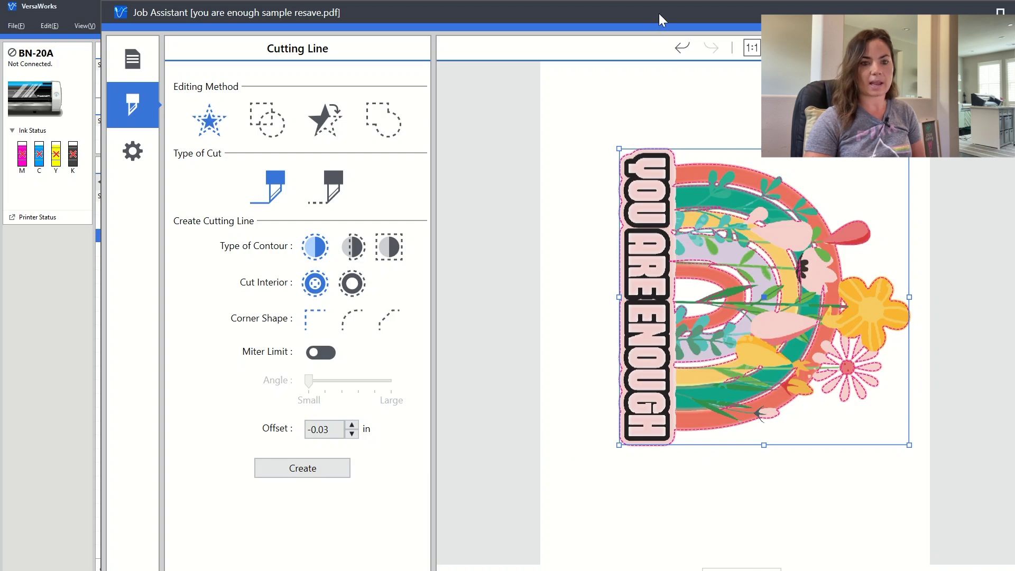
- Resize the Job Assistant window, then add the cut-line You Are Enough job to the list
{"action": "left_click_drag", "start_coordinate": [659, 13], "coordinate": [549, 32]}
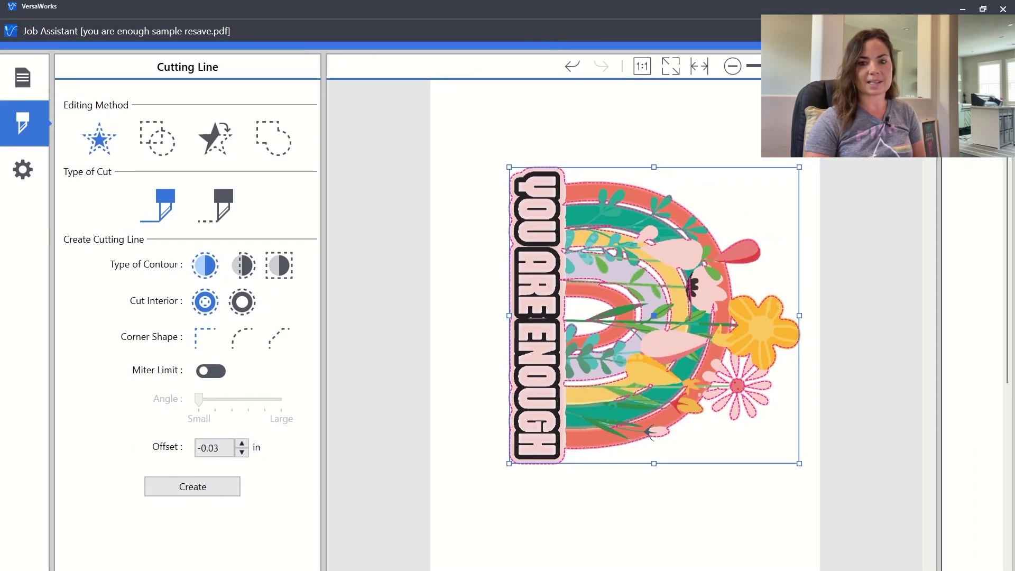
{"action": "left_click_drag", "start_coordinate": [549, 33], "coordinate": [540, 120]}
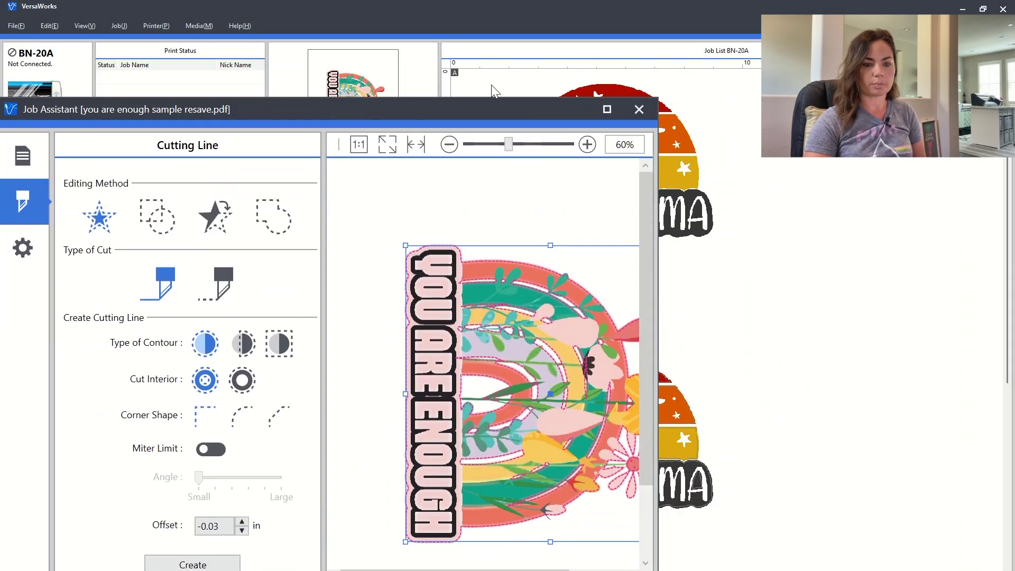
{"action": "double_click", "coordinate": [483, 117]}
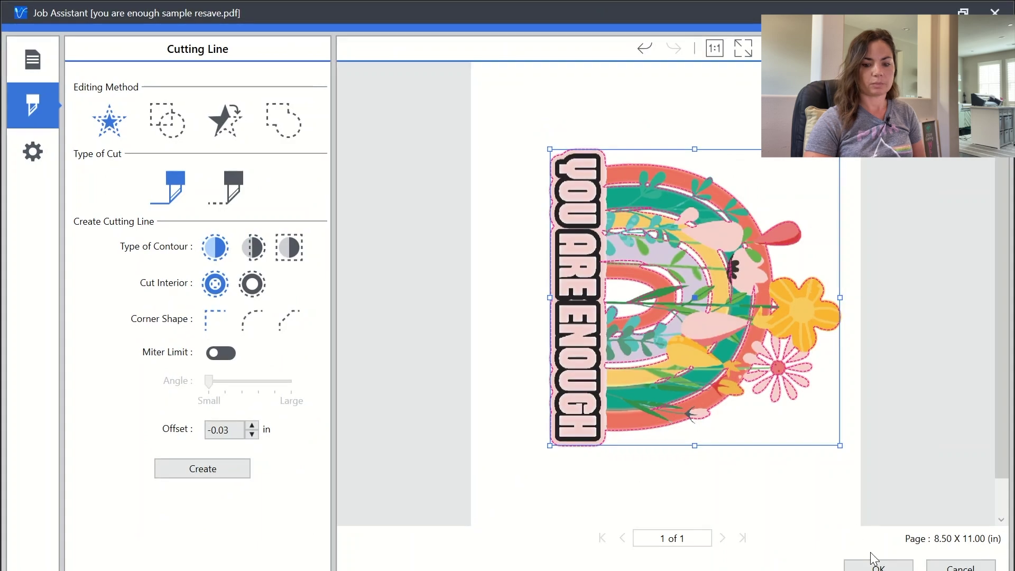
{"action": "left_click", "coordinate": [878, 566]}
{"action": "left_click", "coordinate": [565, 341]}
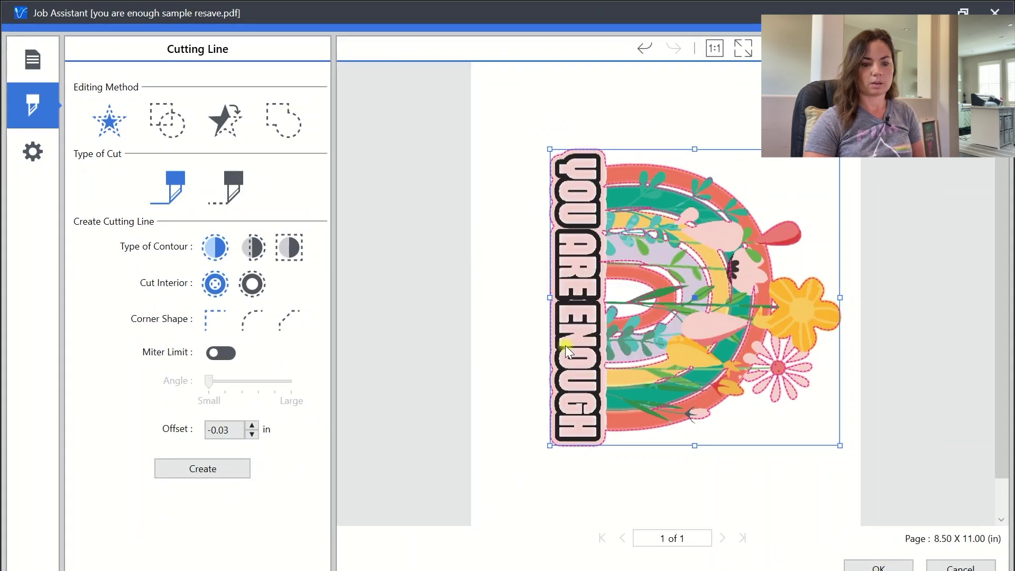